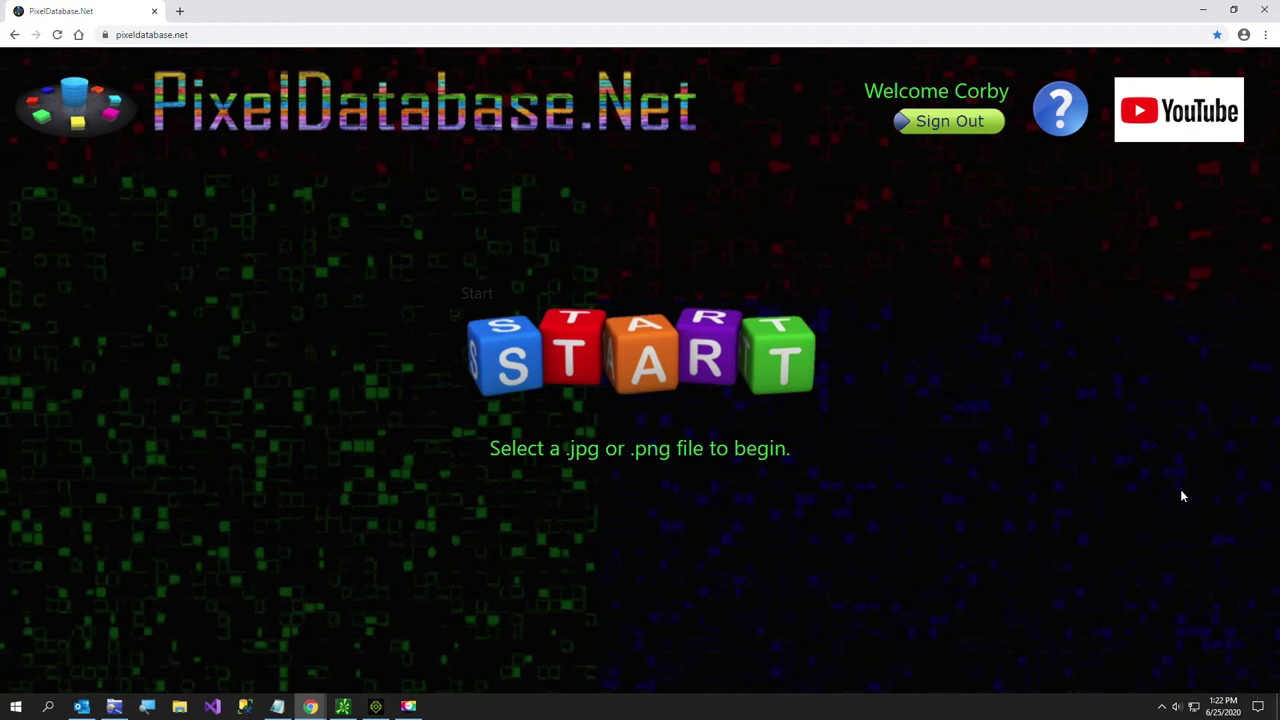
- Load No Smoking.png into the PixelDatabase.Net pixel editor, then switch to iClone
click(628, 386)
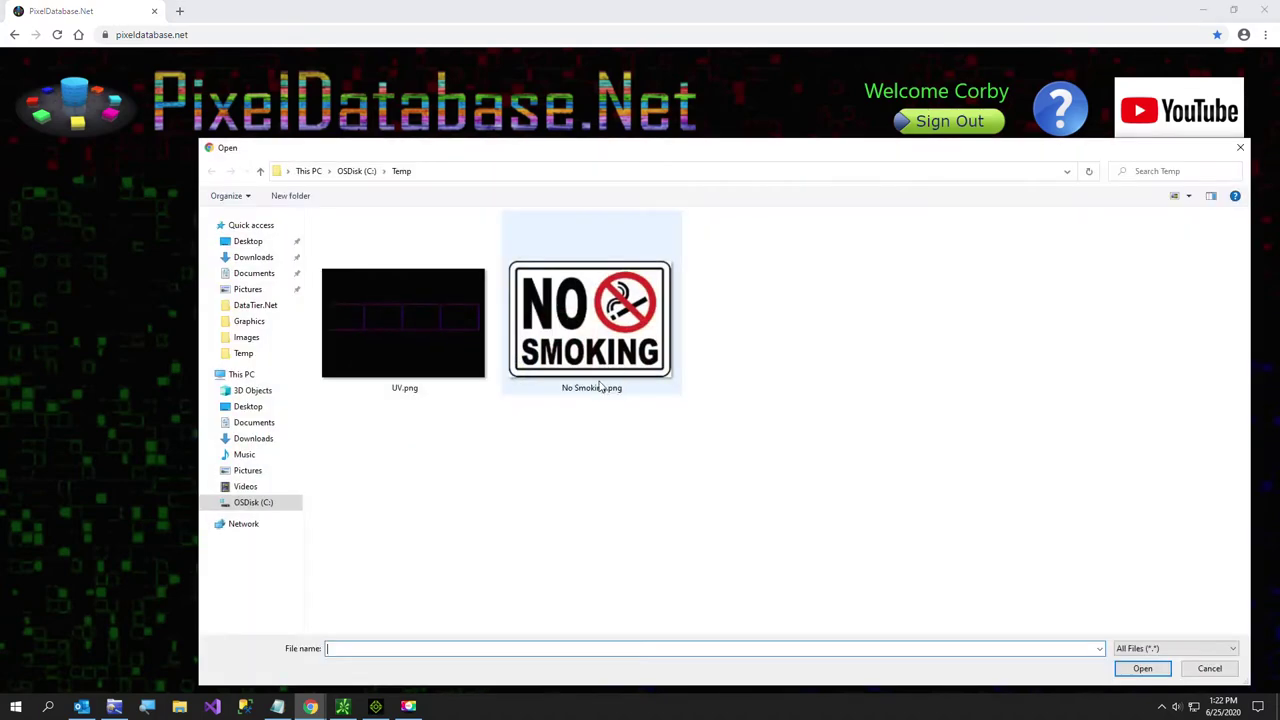
double_click(551, 363)
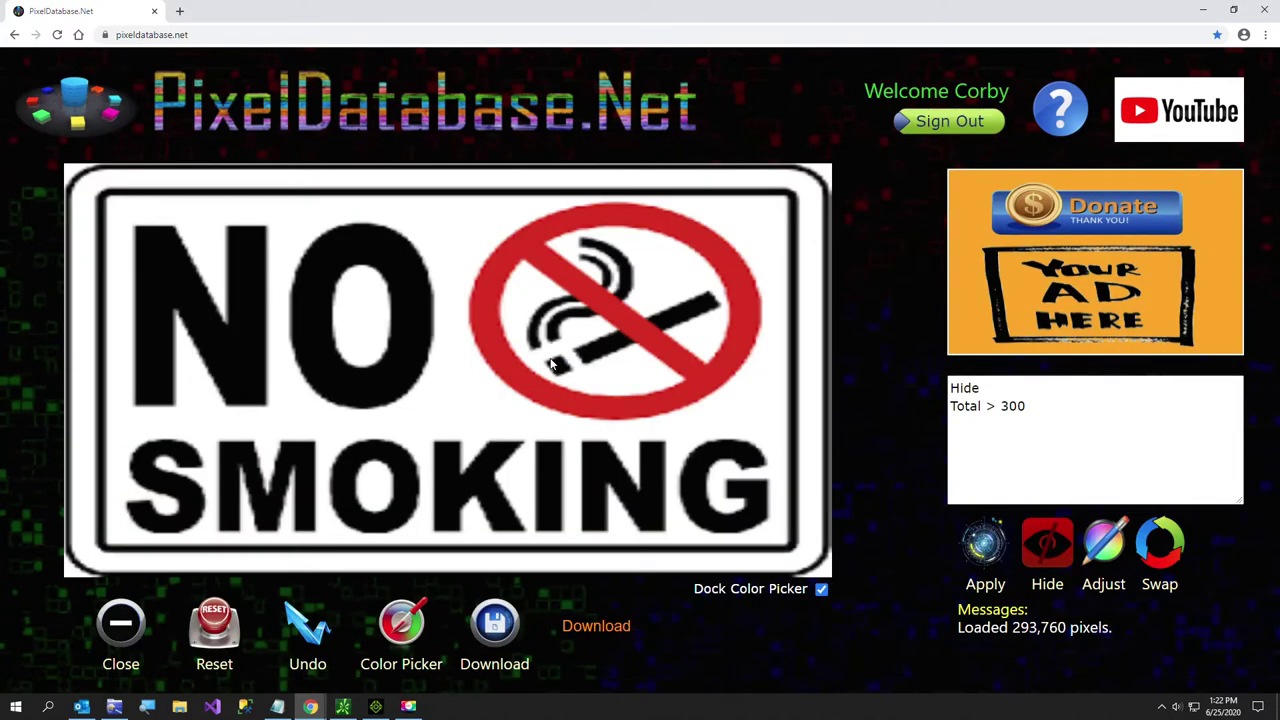
click(376, 706)
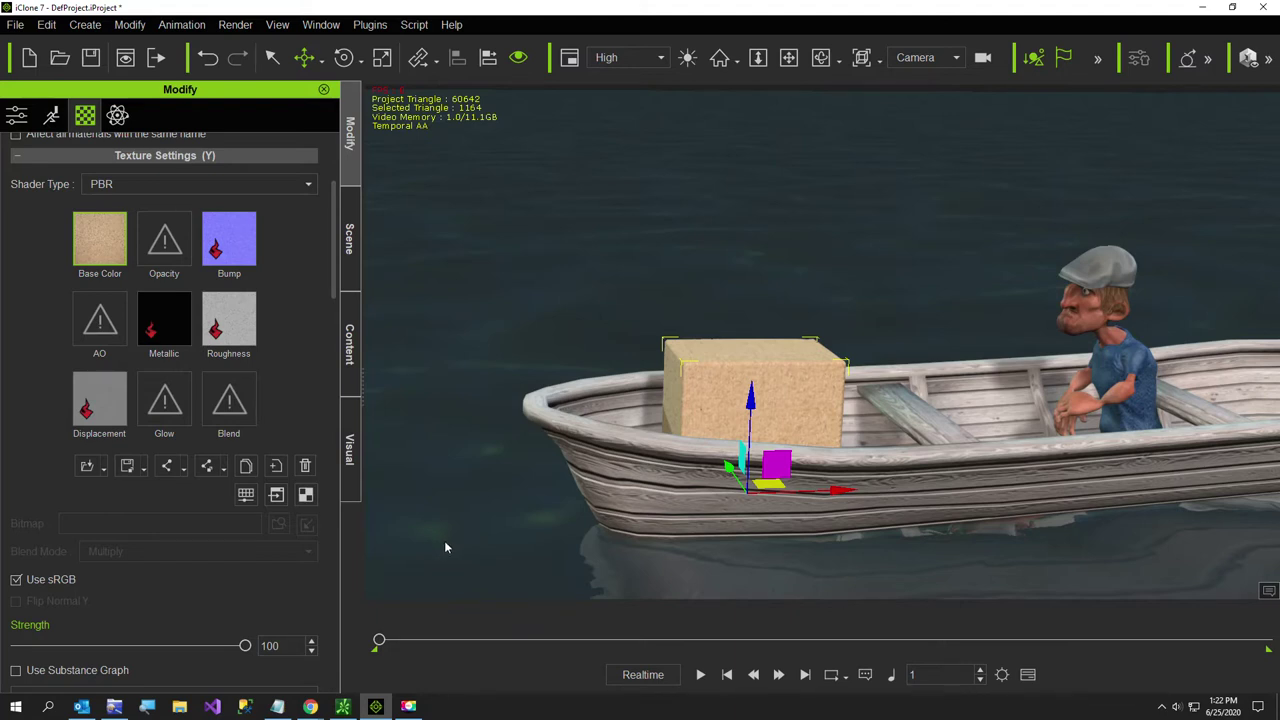
- Show the iClone 7 rowboat scene with the cardboard-textured box and its PBR settings
mouse_move(311, 705)
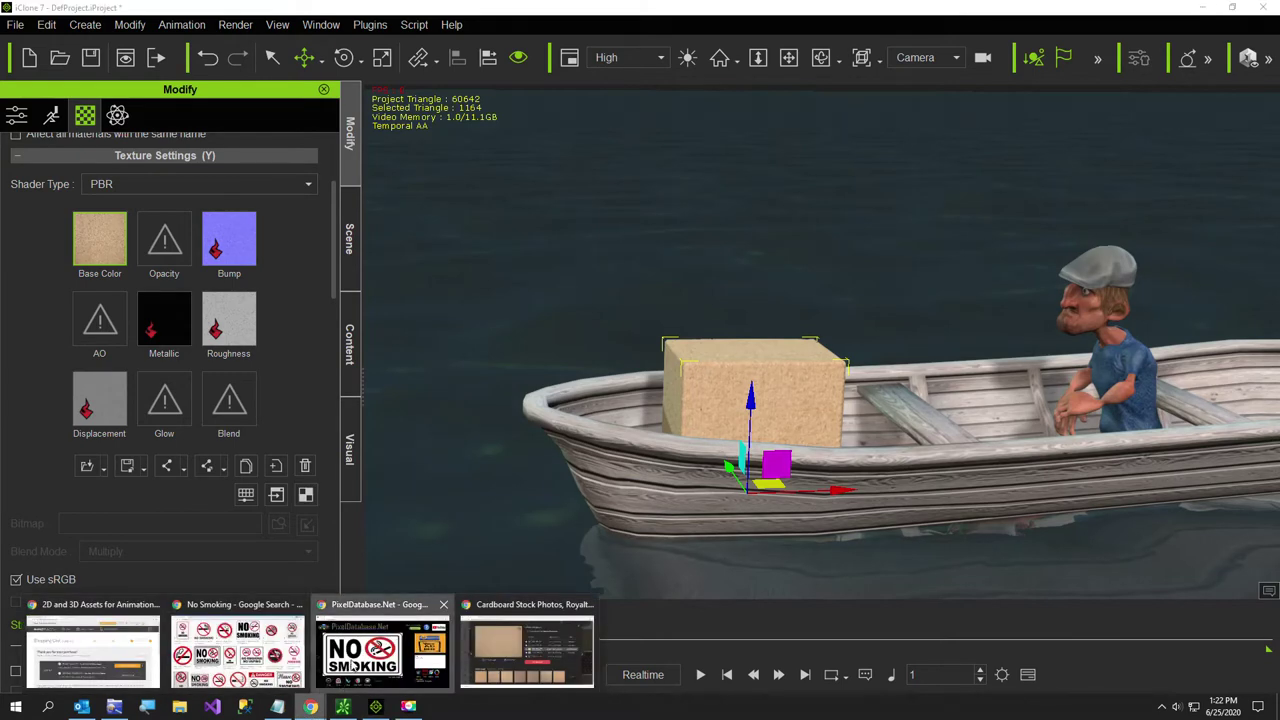
- Reload No Smoking.png into the PixelDatabase.Net editor
click(352, 665)
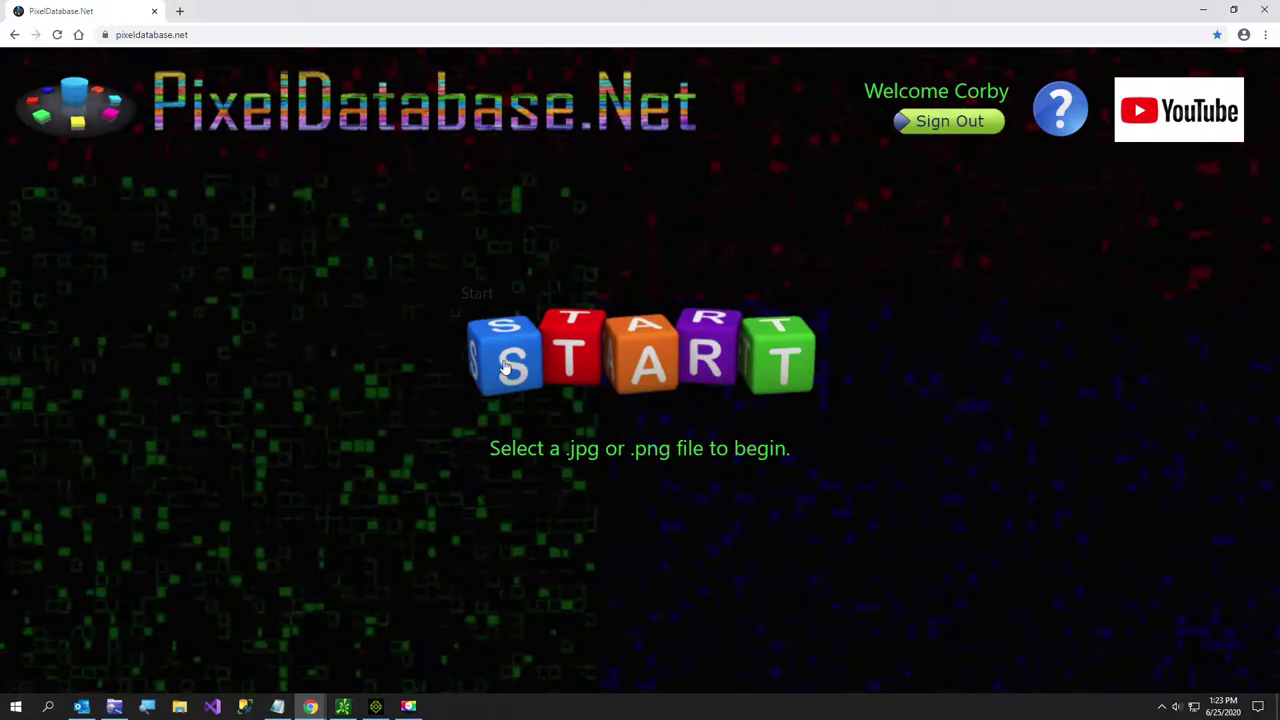
click(478, 378)
double_click(515, 340)
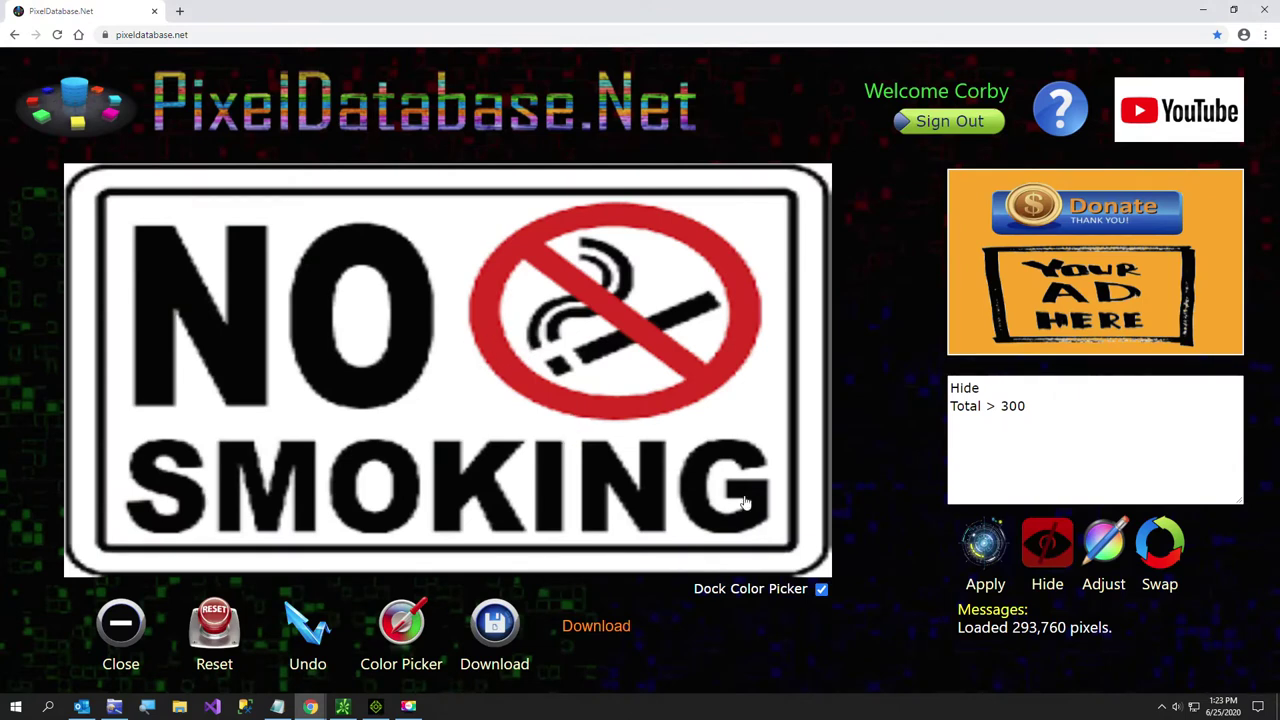
- Sample the red circle and hide all pixels with Total > 300, leaving only the red sign
click(1080, 420)
drag(1034, 409, 928, 400)
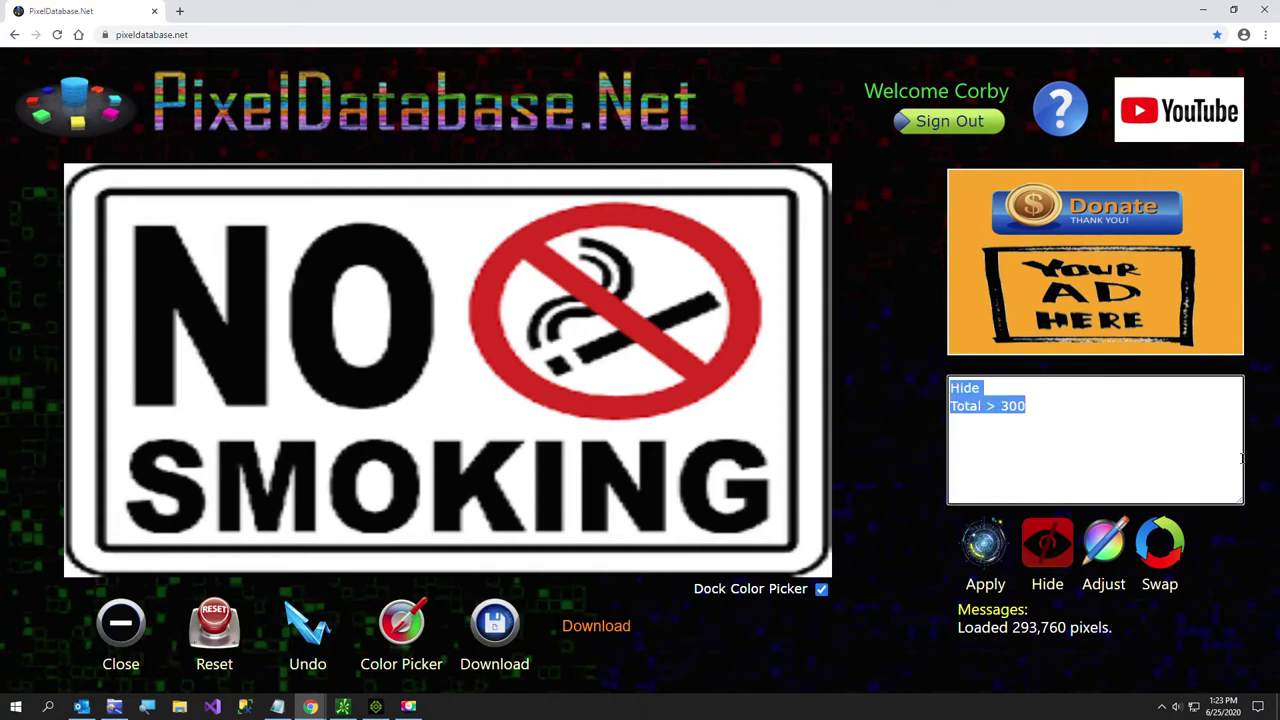
key(End)
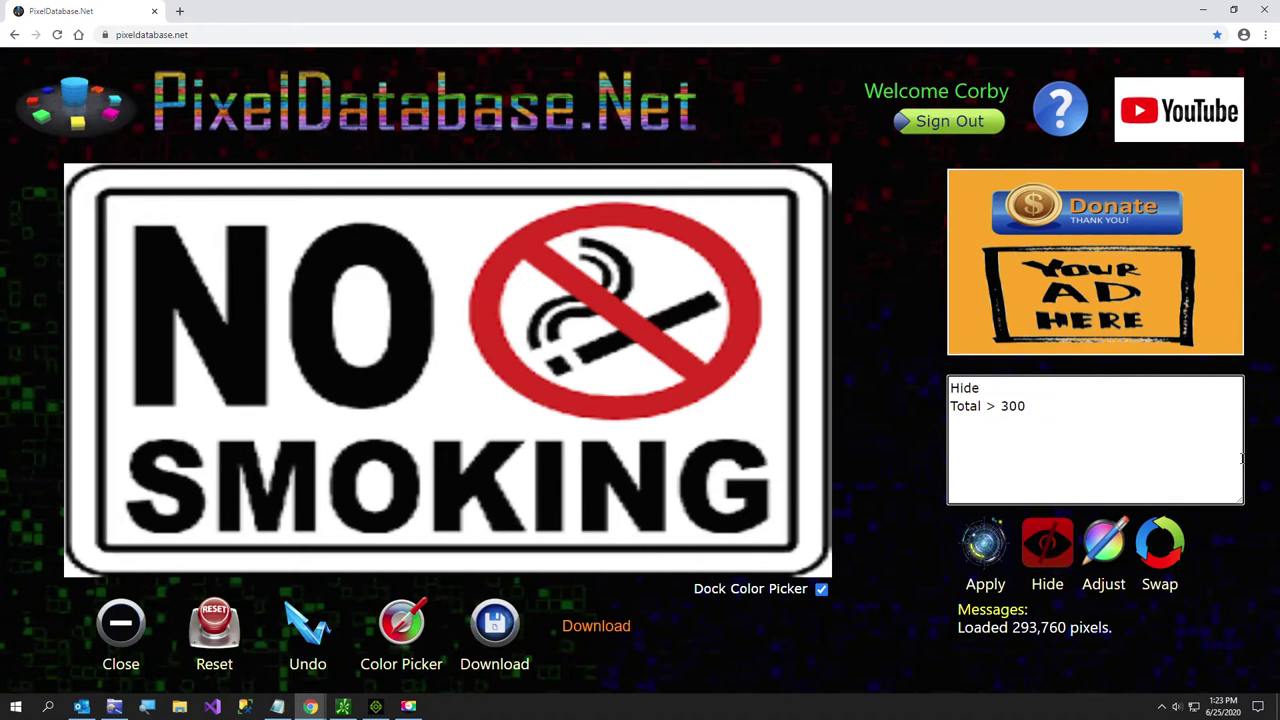
click(765, 425)
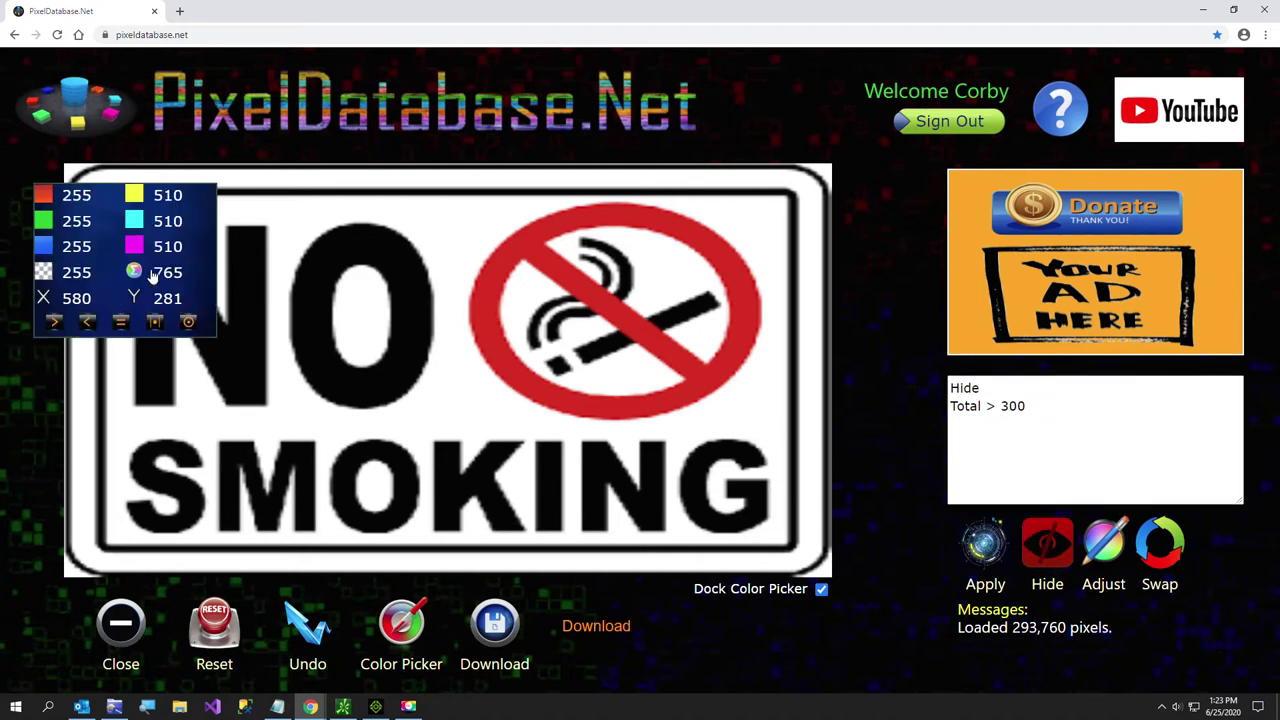
click(498, 354)
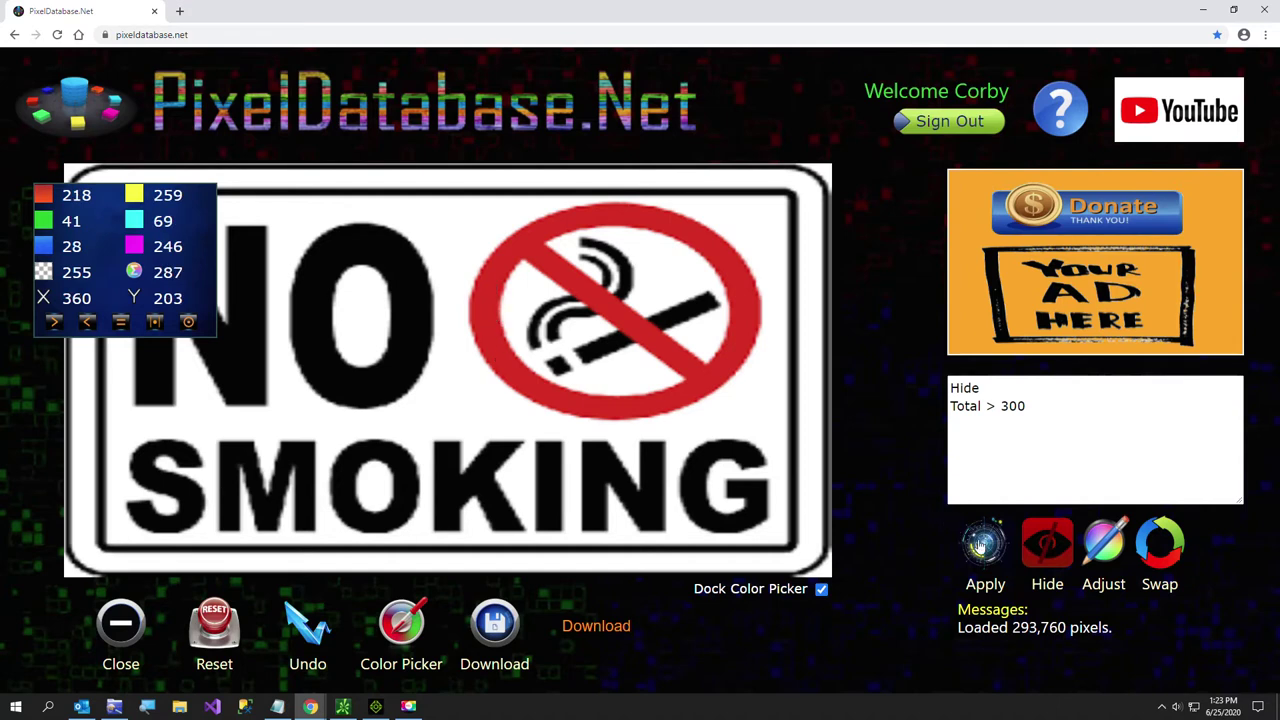
click(983, 545)
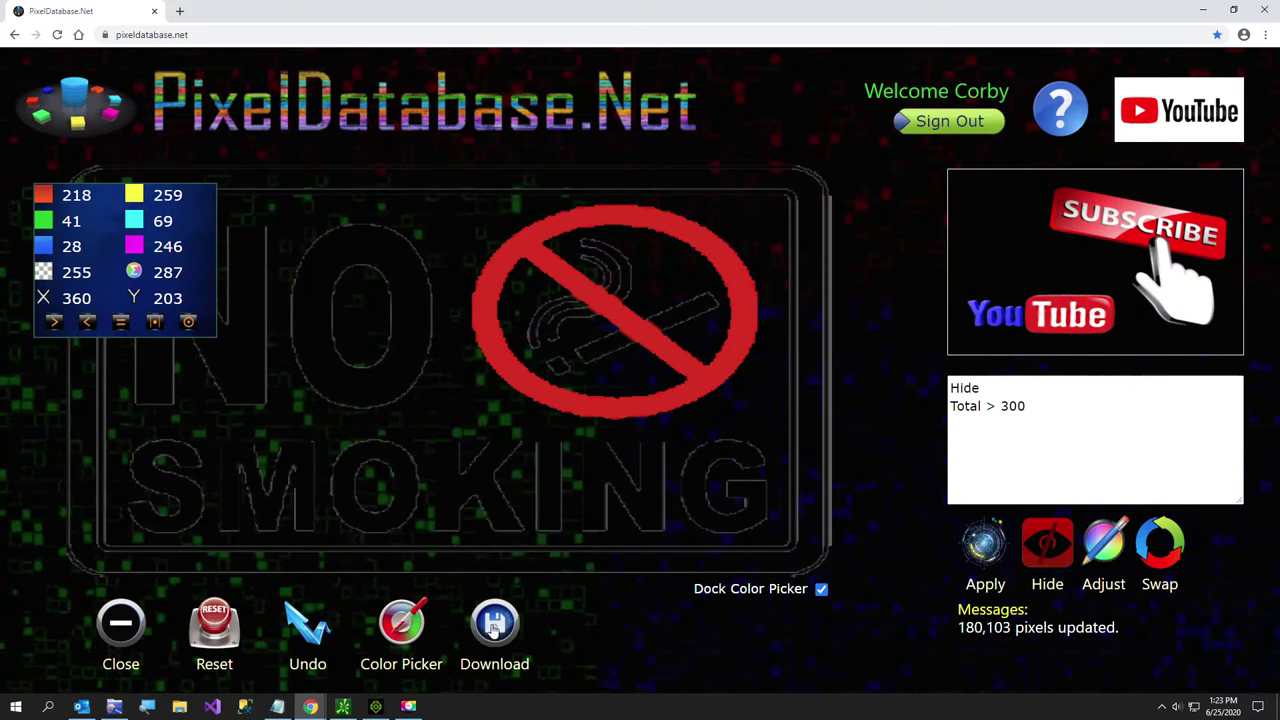
click(493, 628)
- Download the edited sign as No Smoking Transparent.png
click(586, 627)
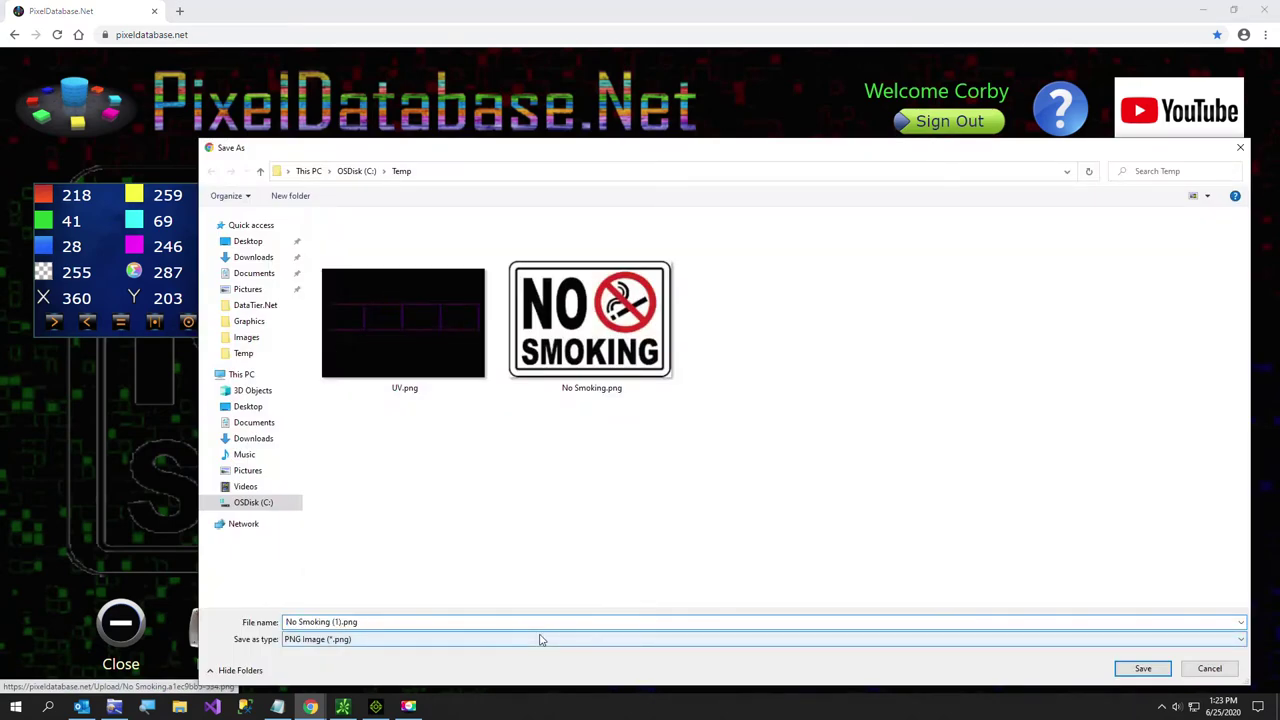
key(BackSpace)
key(BackSpace)
key(BackSpace)
key(BackSpace)
key(BackSpace)
key(BackSpace)
text(Transparent)
key(Return)
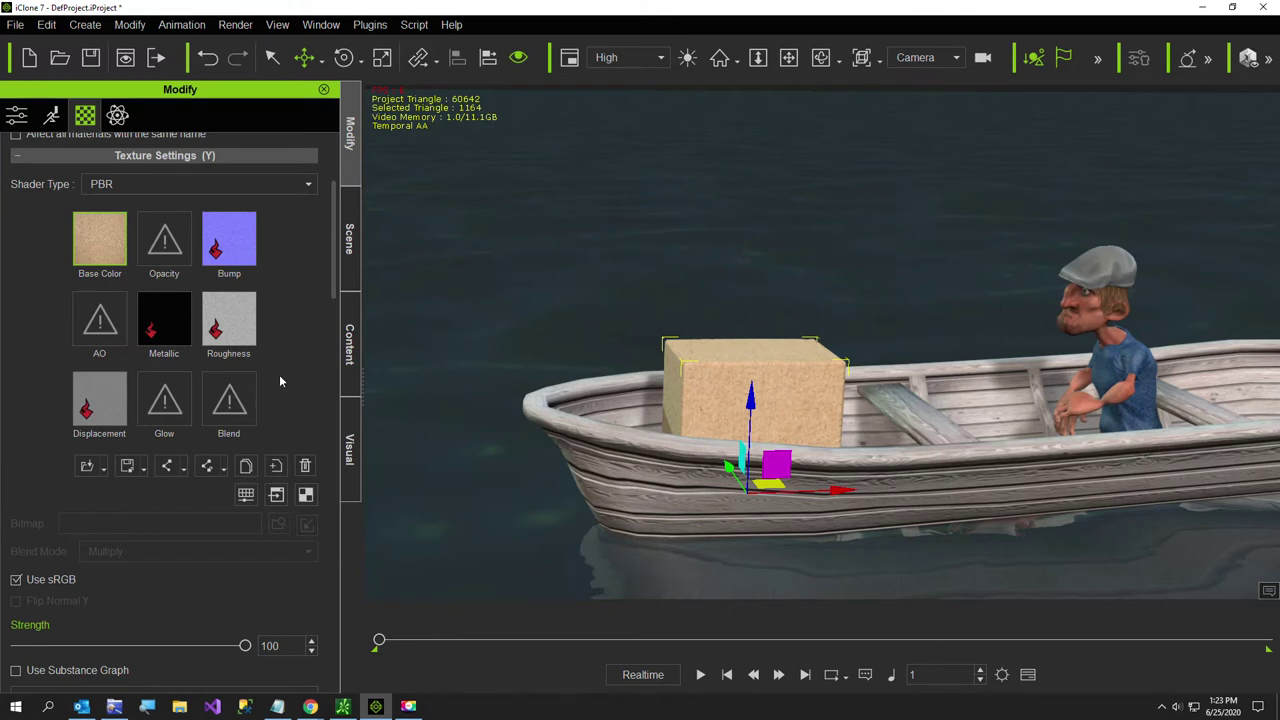
- Launch paint.net from Texture Settings to edit the box's UV map UVRef_Box_01-Default.bmp
click(305, 496)
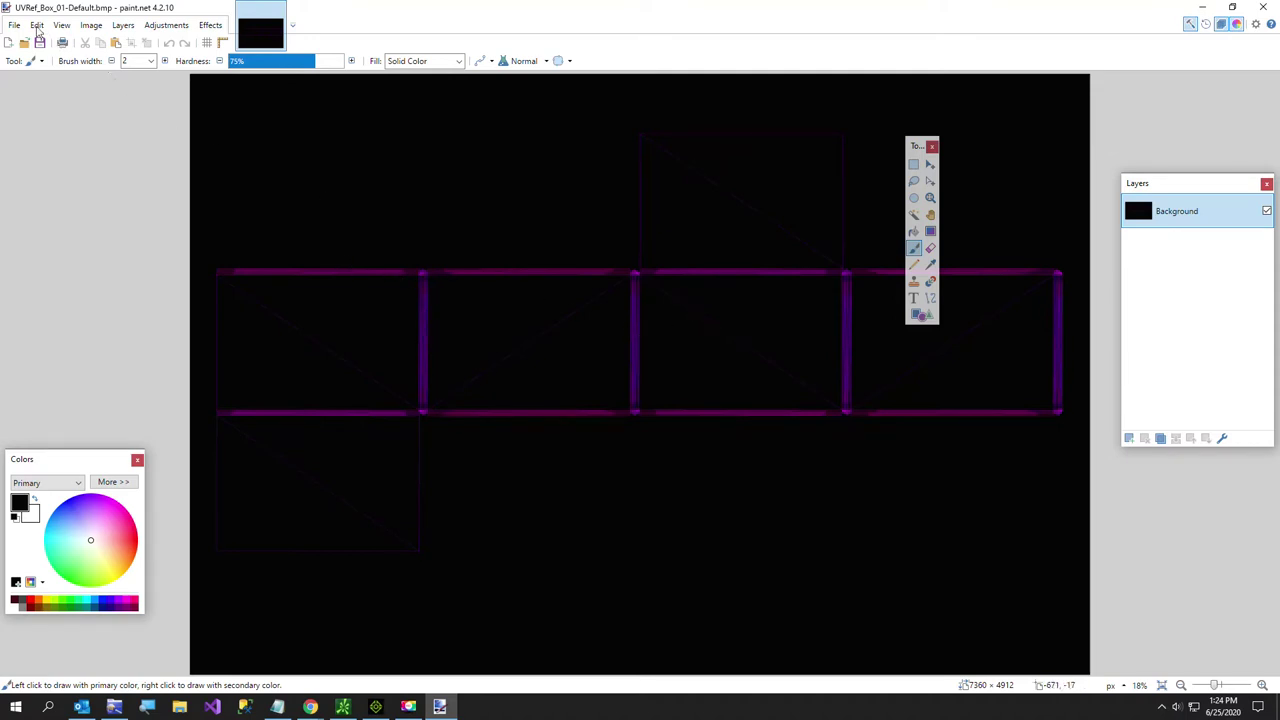
- Save the UV layout as UV Black.png in C:\Temp, accepting the PNG save settings
click(14, 24)
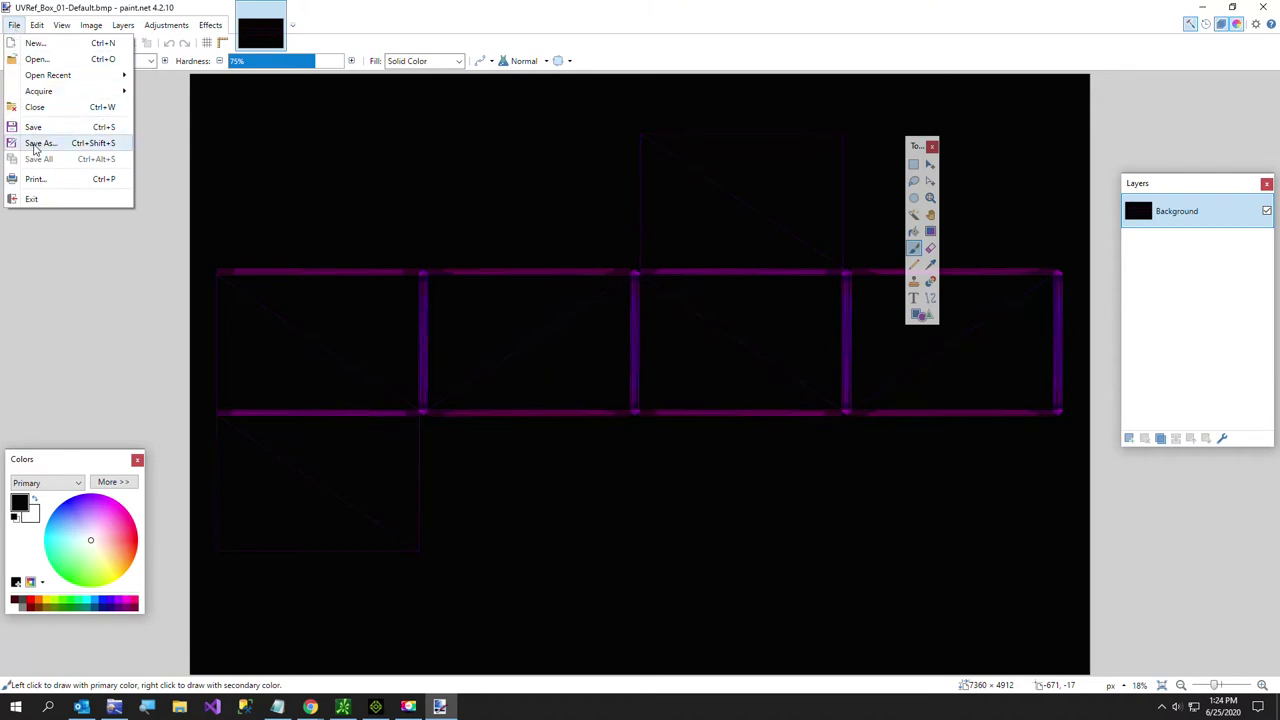
click(35, 144)
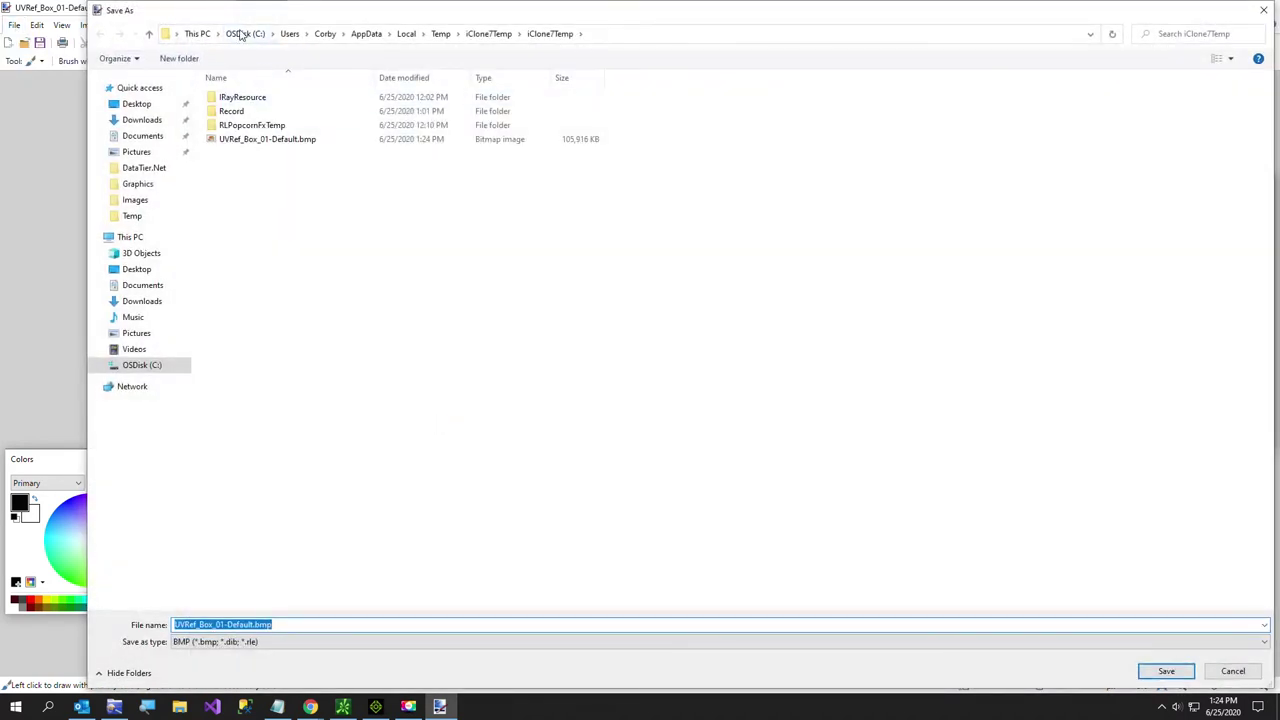
click(240, 34)
double_click(245, 434)
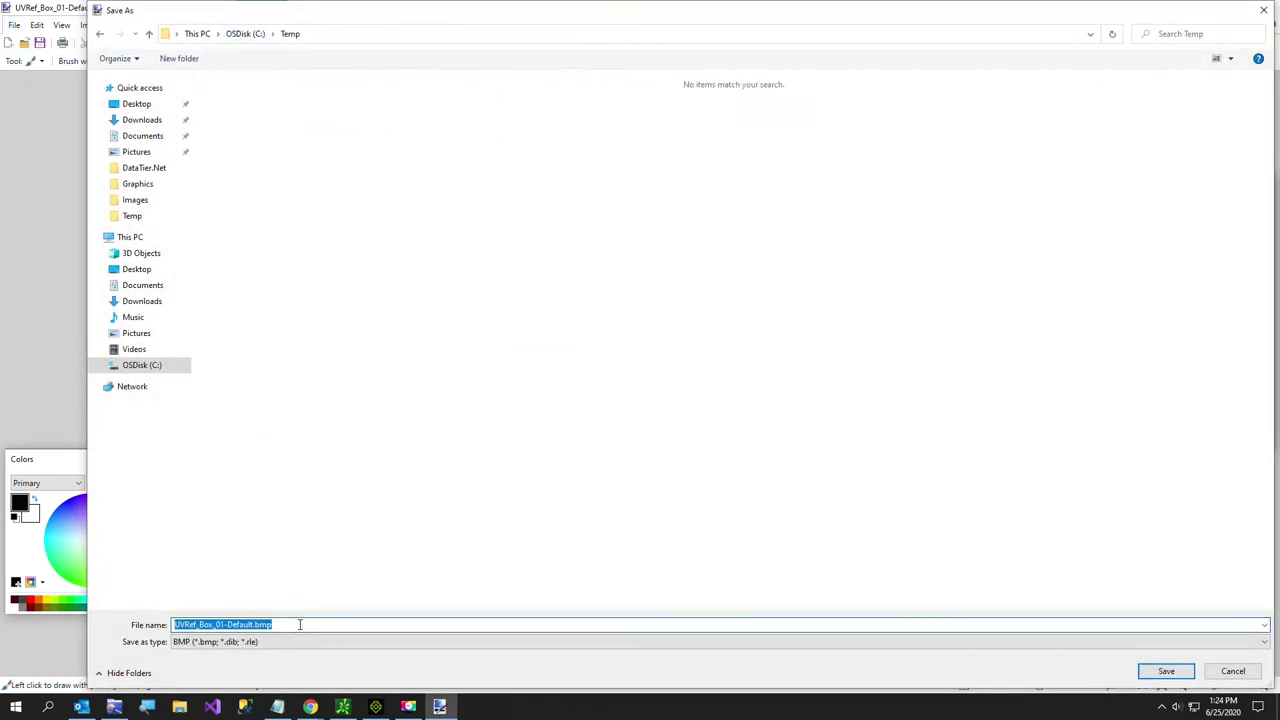
text(UV)
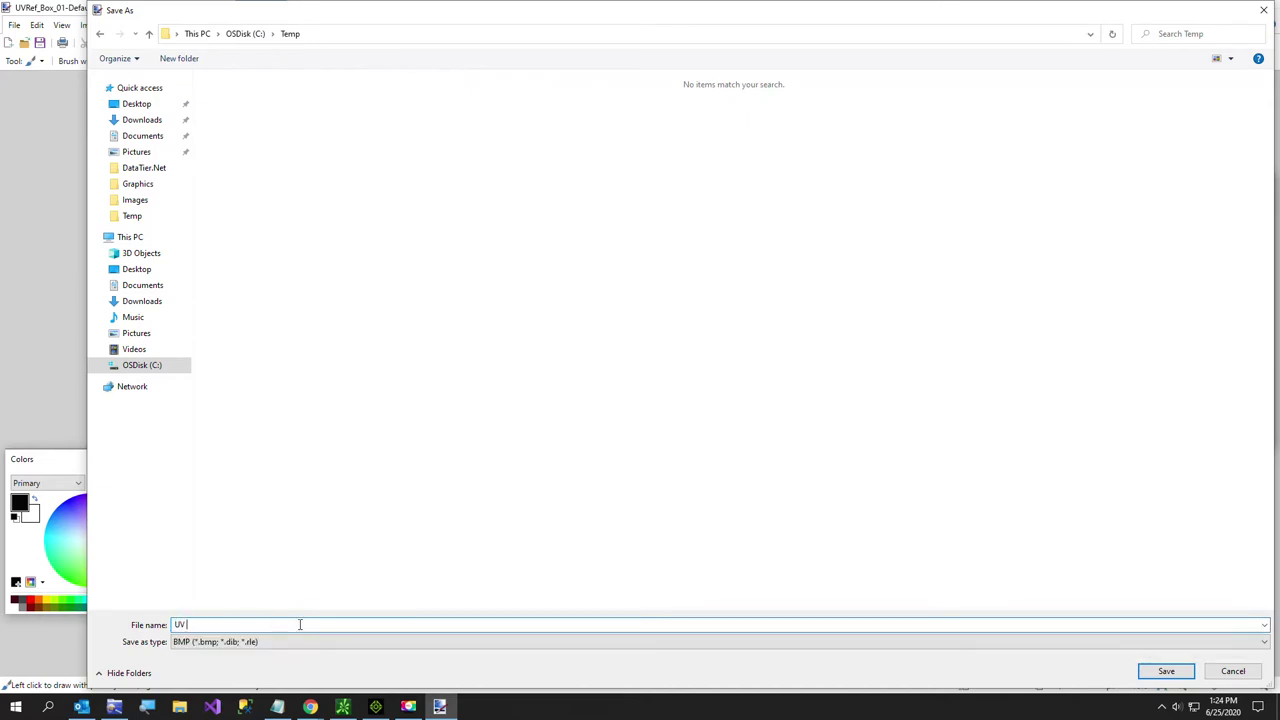
text( Transpar)
key(BackSpace)
key(BackSpace)
key(BackSpace)
key(BackSpace)
key(BackSpace)
key(BackSpace)
key(BackSpace)
key(BackSpace)
text(Black.png)
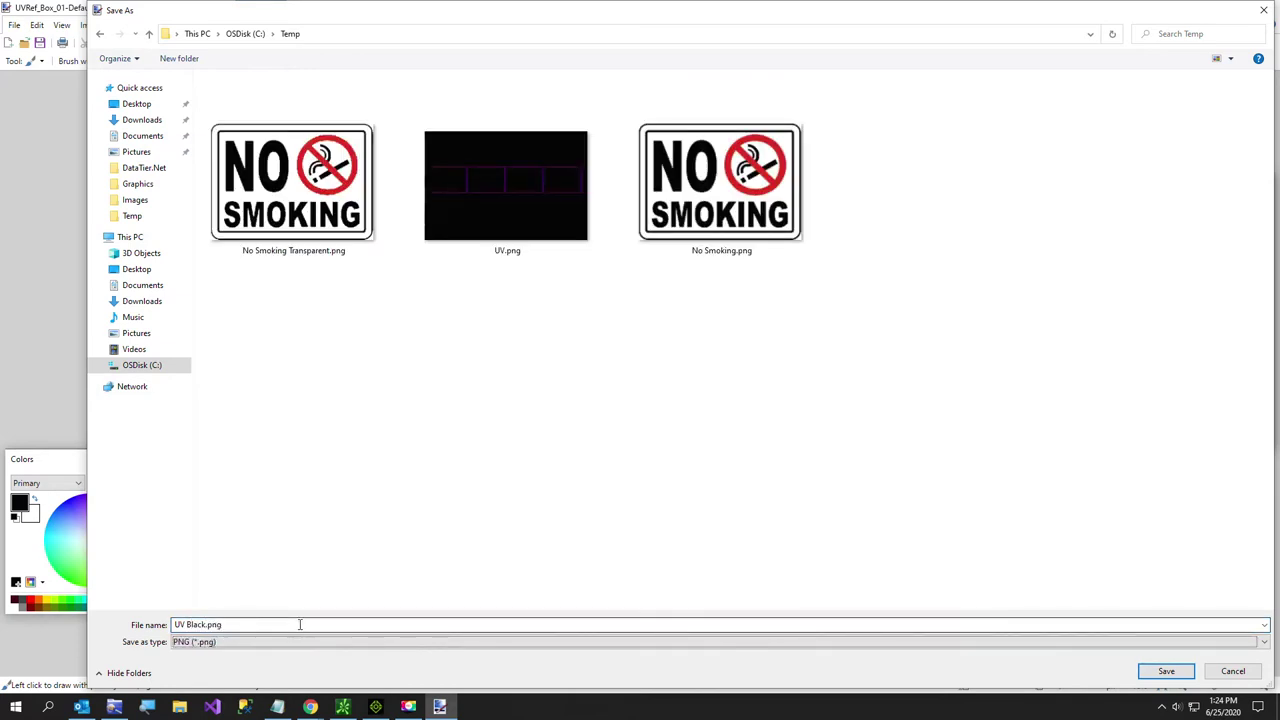
key(Return)
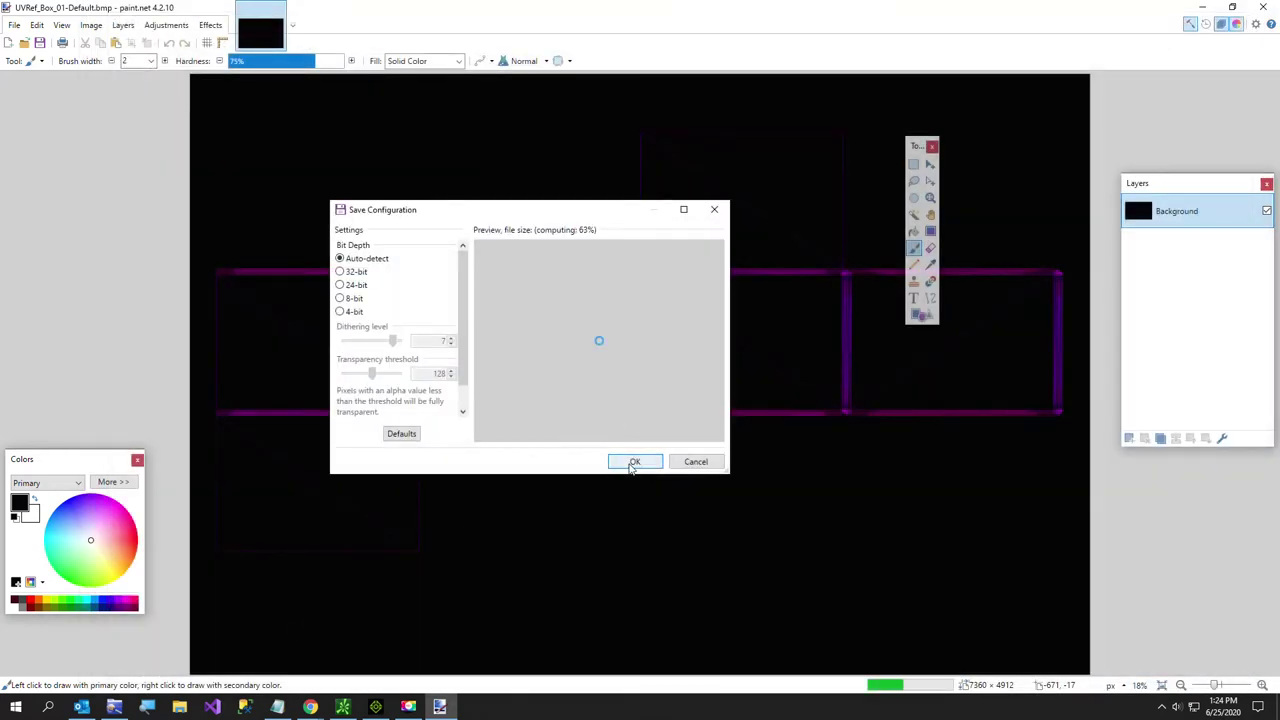
click(631, 466)
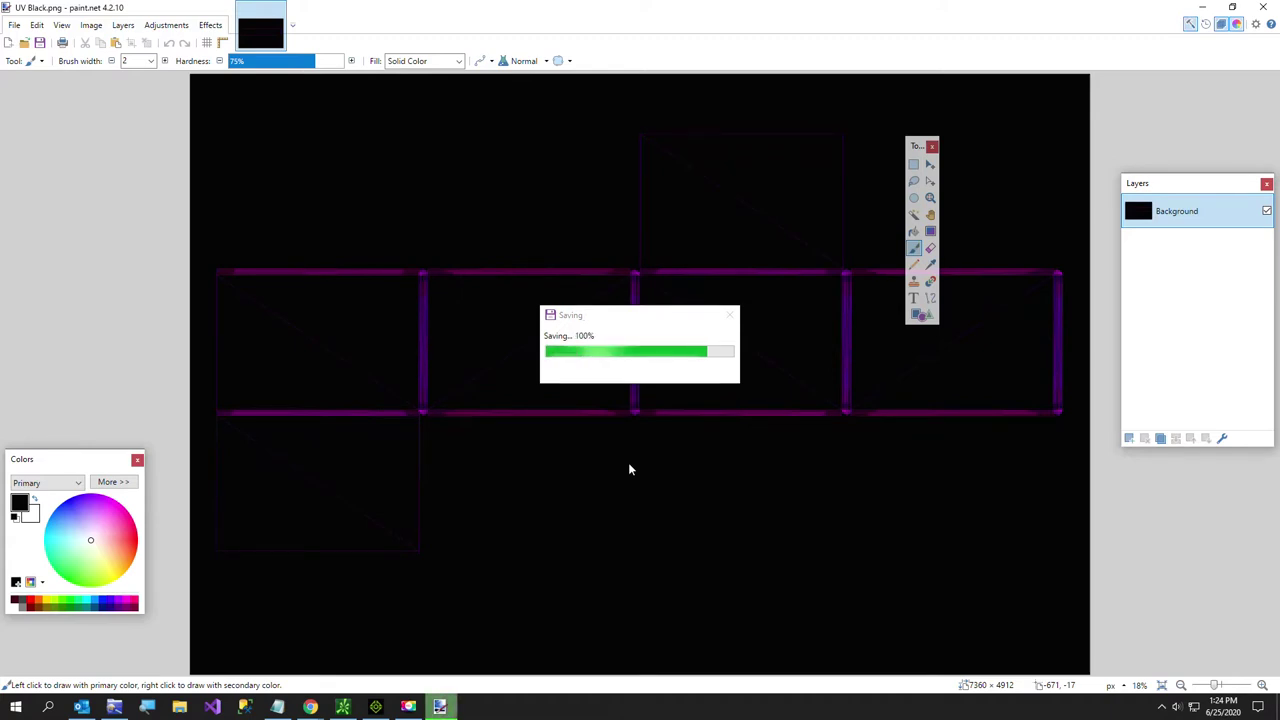
- In PixelDatabase.Net, close the current image and load UV Black.png
click(309, 707)
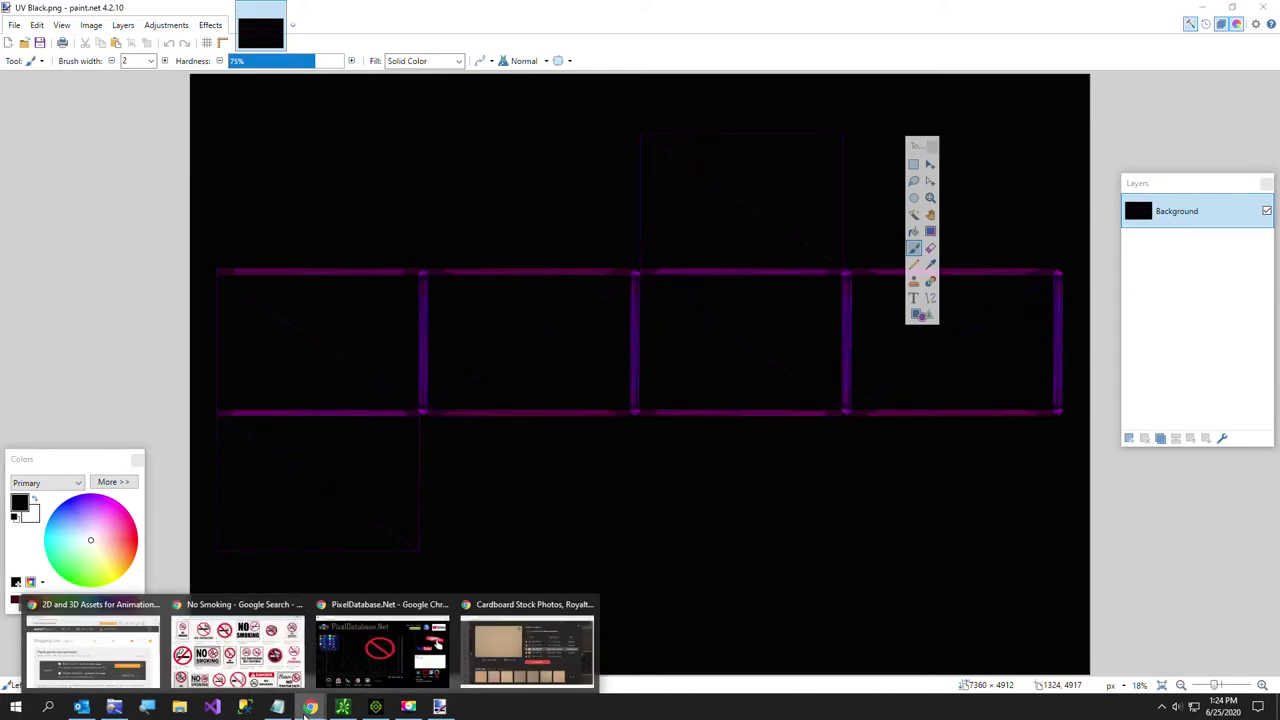
click(382, 652)
click(109, 648)
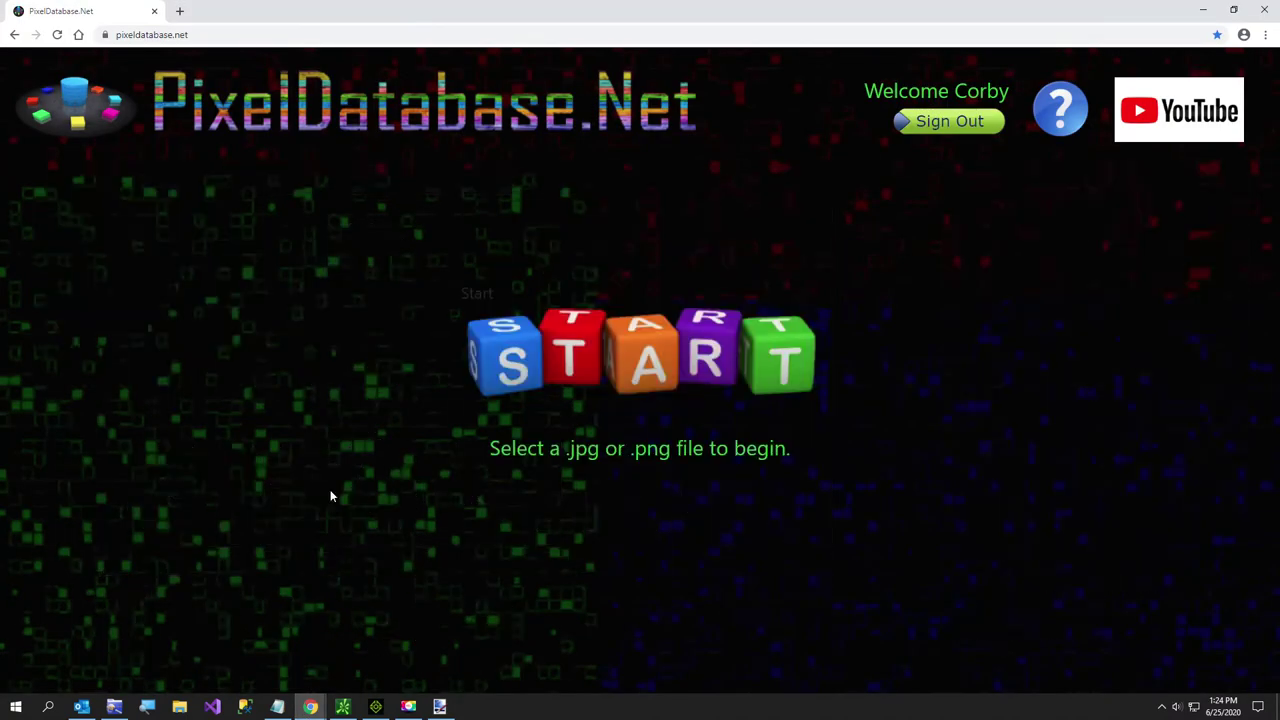
click(535, 354)
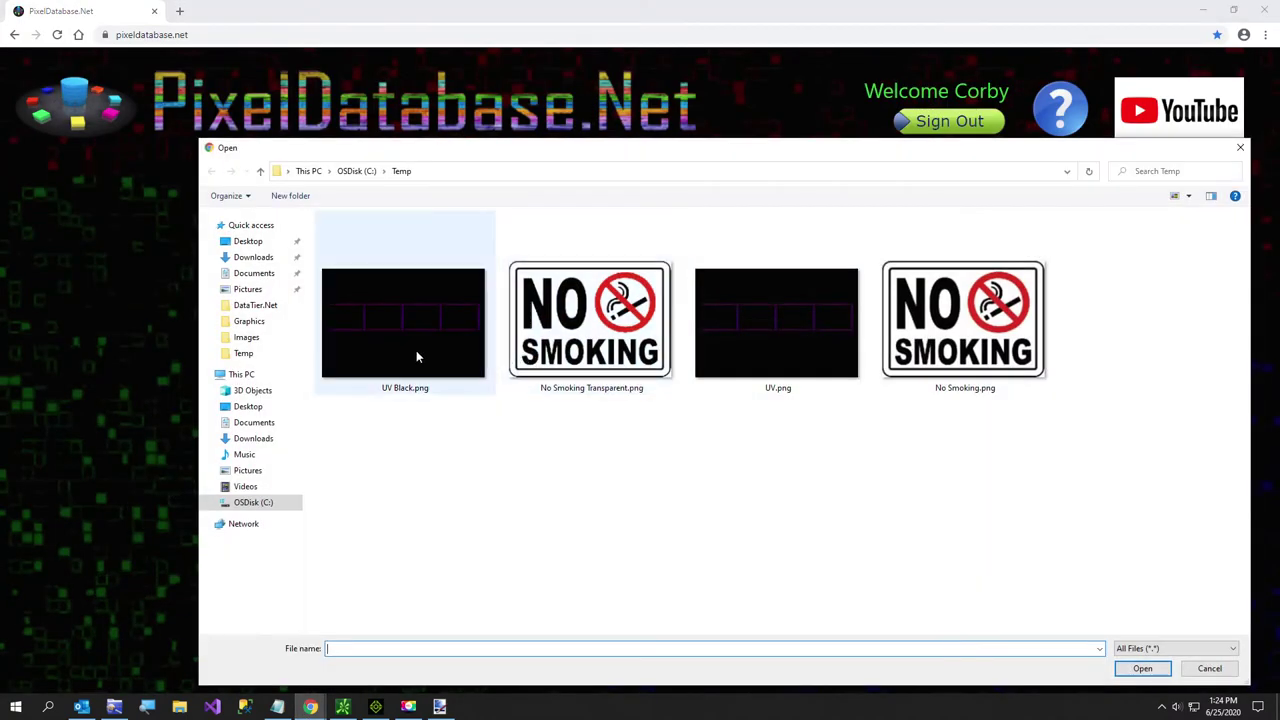
double_click(416, 355)
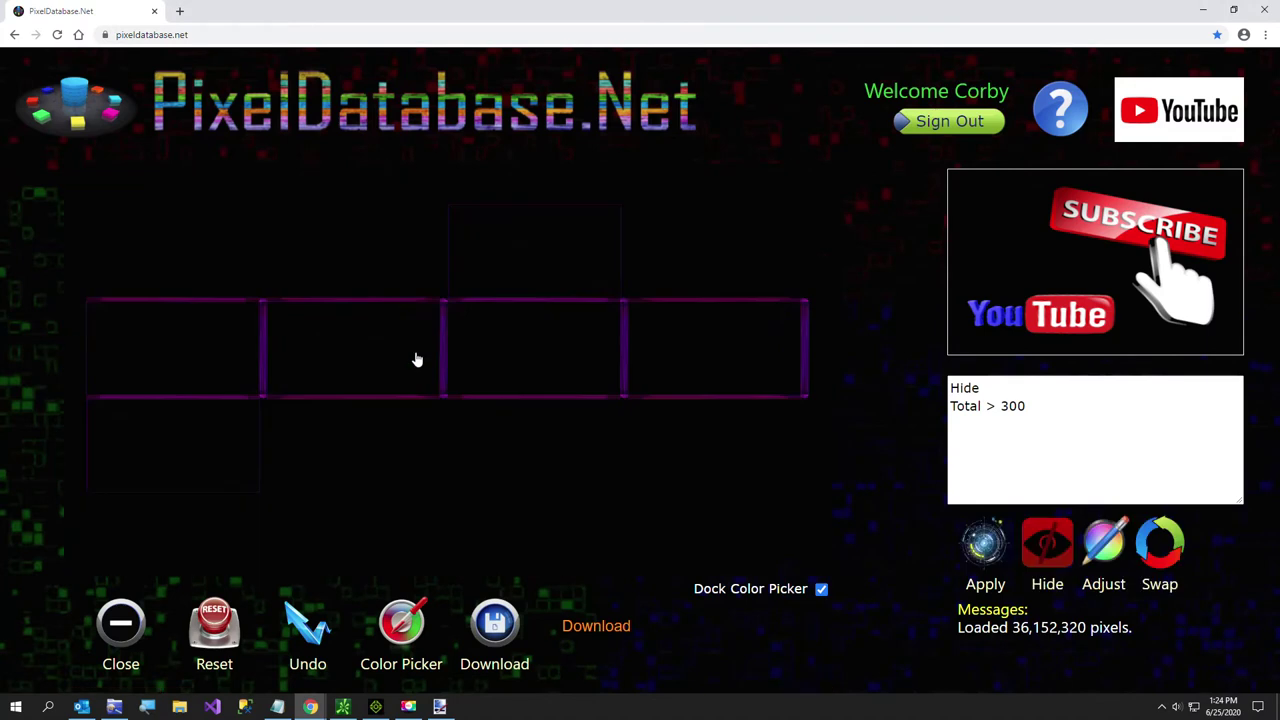
- Change the hide rule to Total < 20 and apply it to the UV map
click(1080, 414)
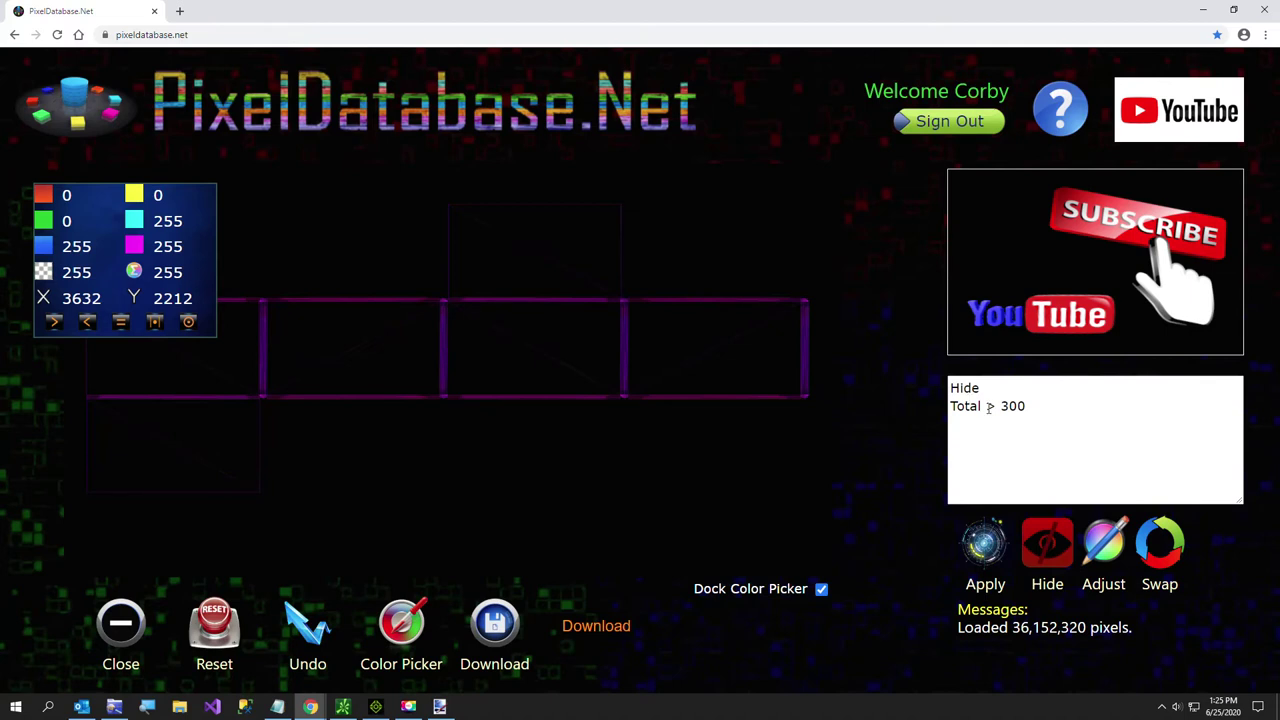
drag(987, 406, 1066, 411)
text(,)
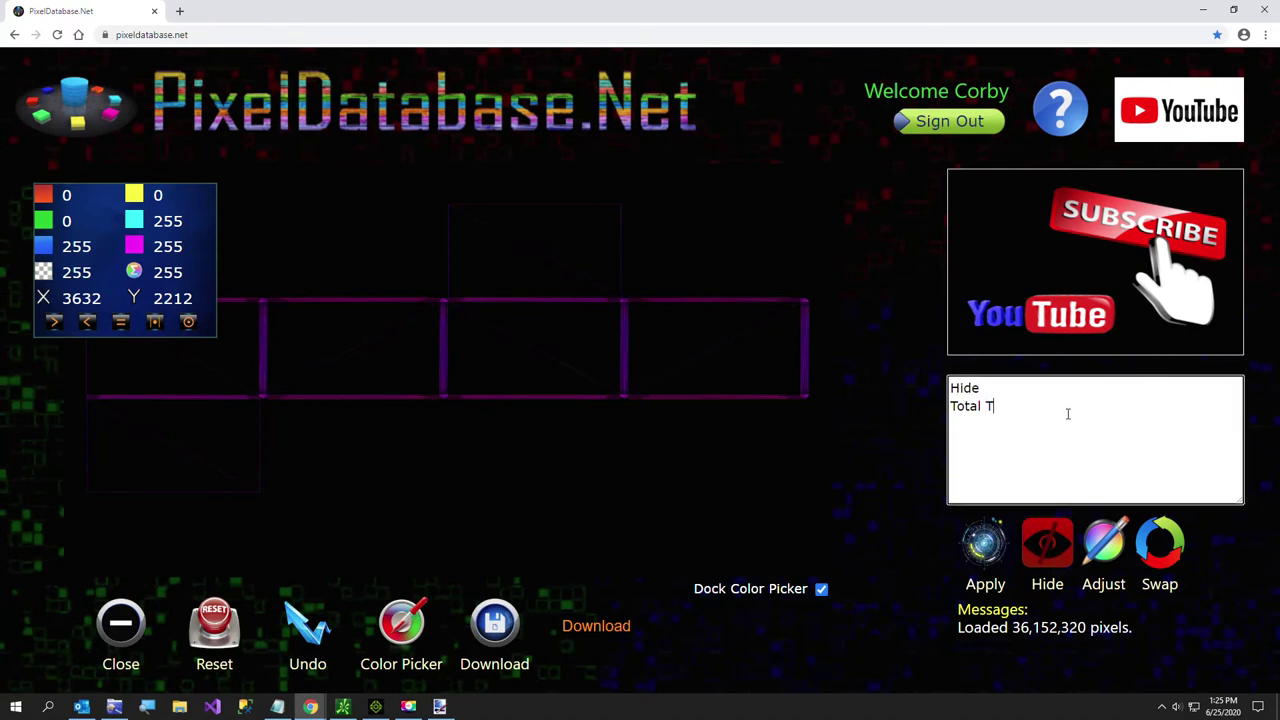
key(BackSpace)
text(< 20)
click(985, 545)
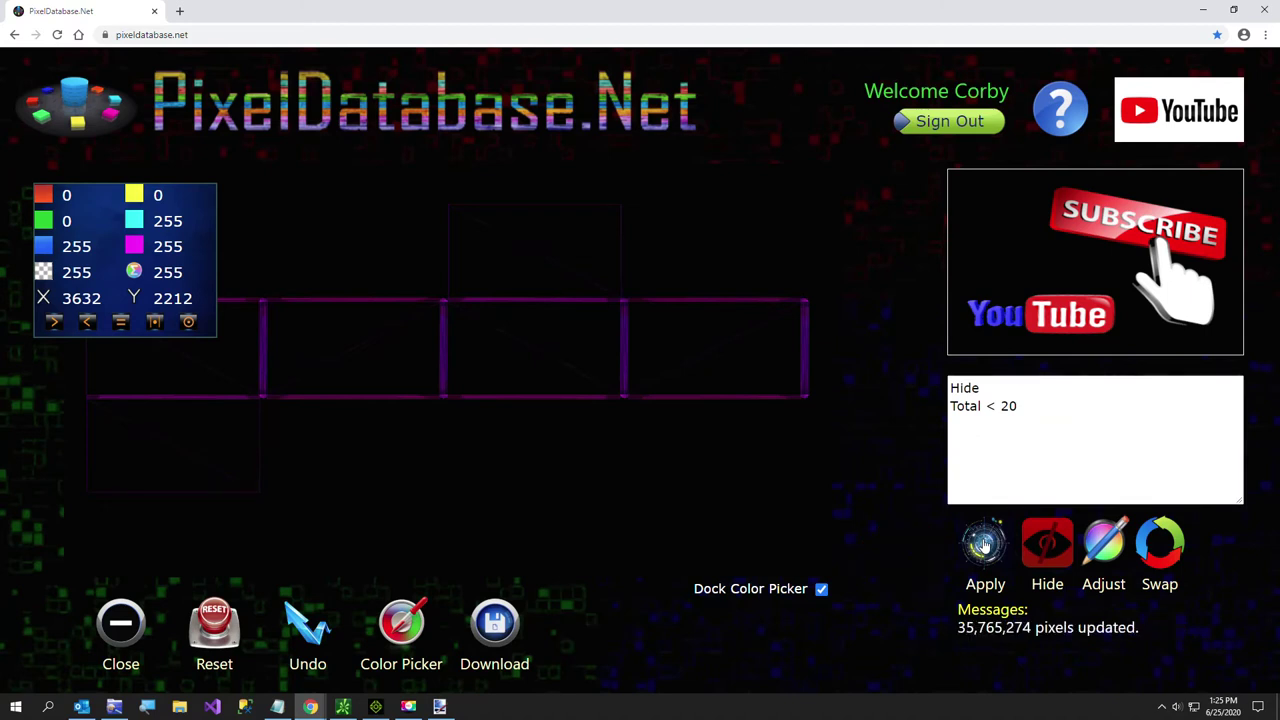
- Undo the previous hide and reapply it with the threshold changed to 10
click(298, 637)
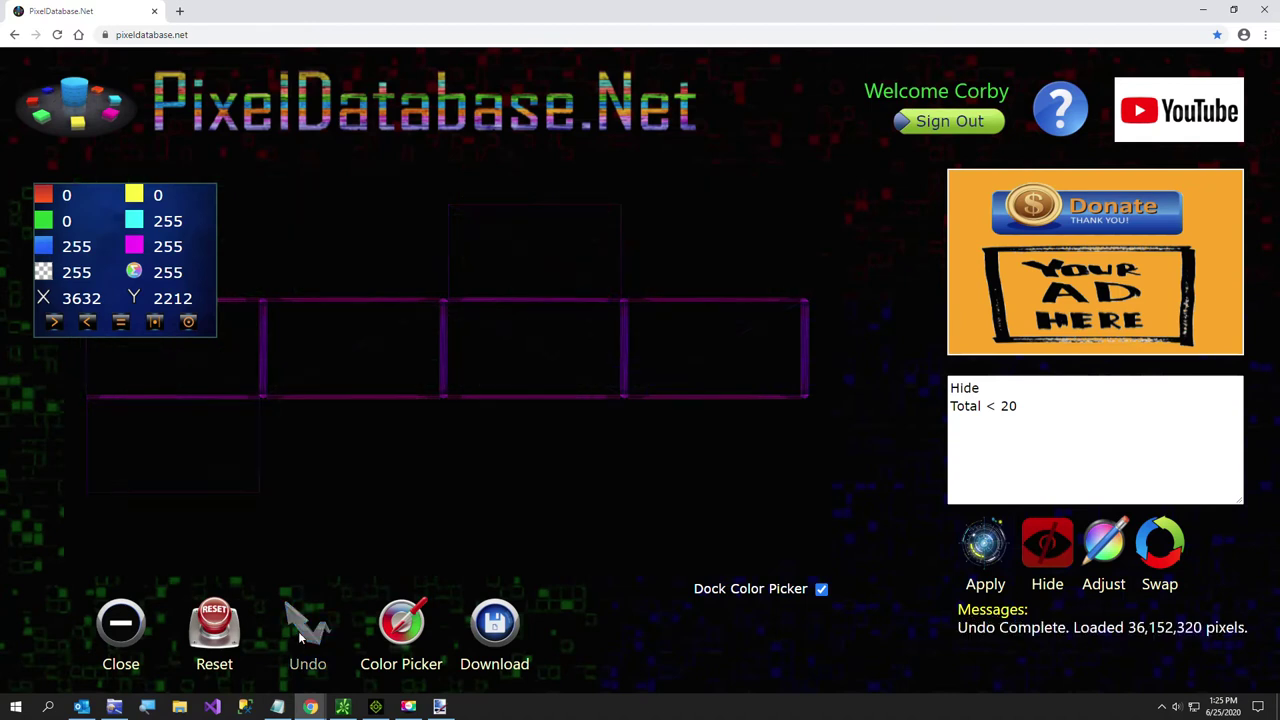
double_click(1006, 405)
text(10)
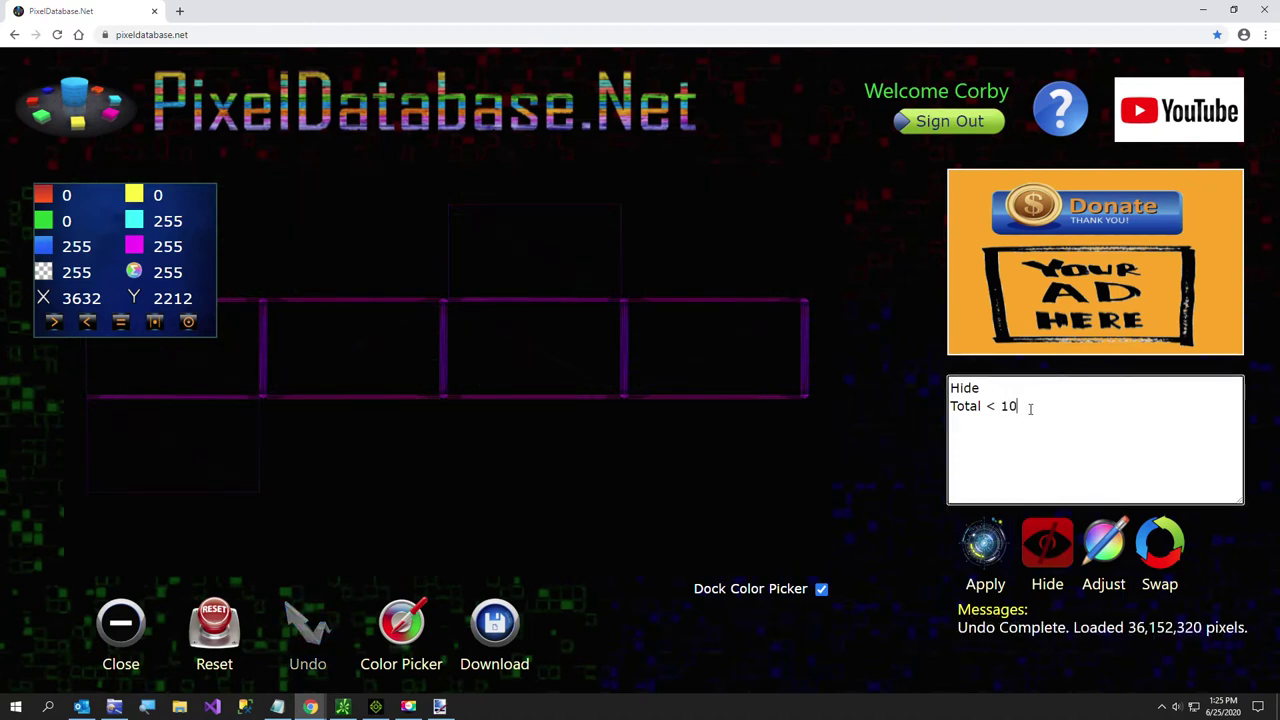
click(983, 541)
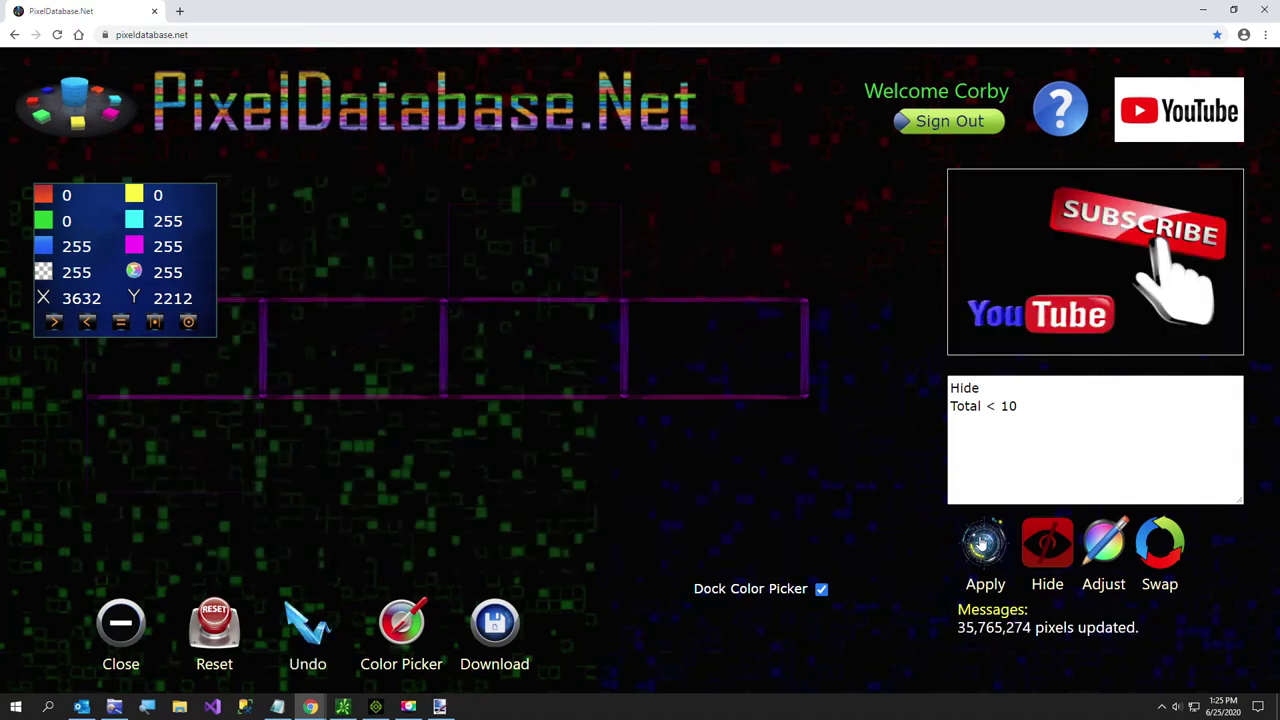
- Download the result as UV Black Transparent.png and dismiss the download bar
click(497, 622)
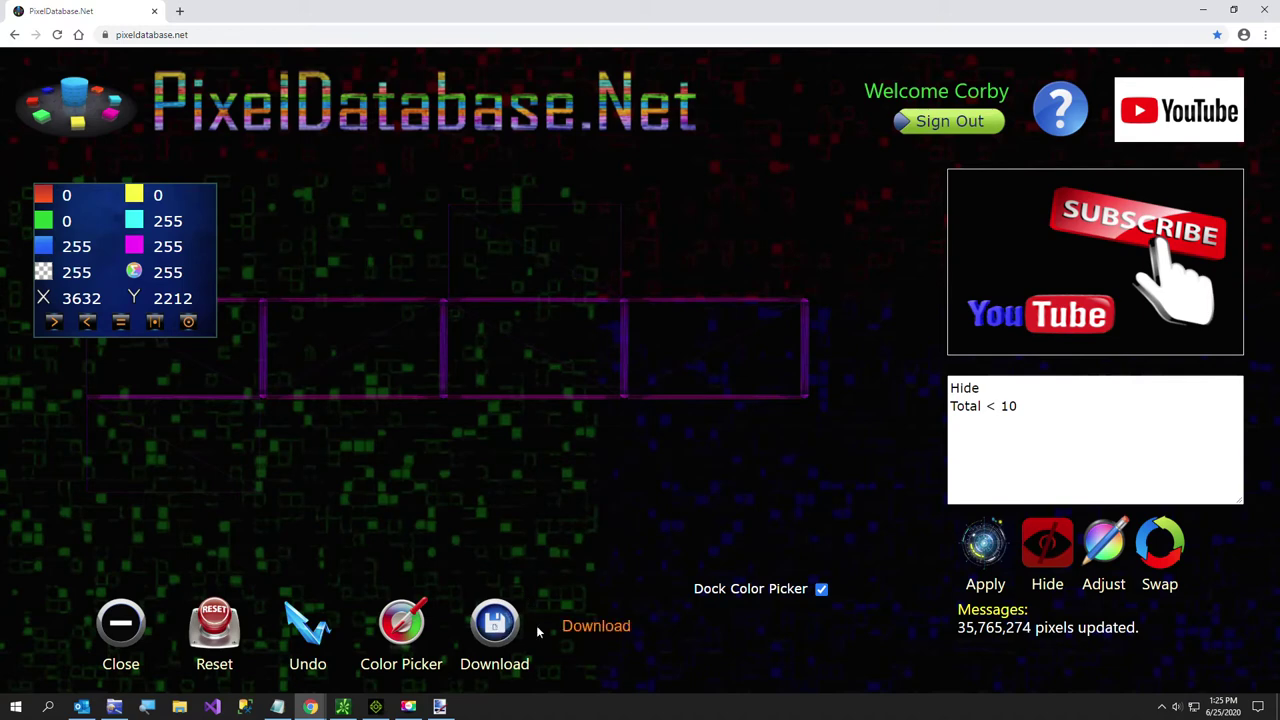
click(603, 626)
click(649, 612)
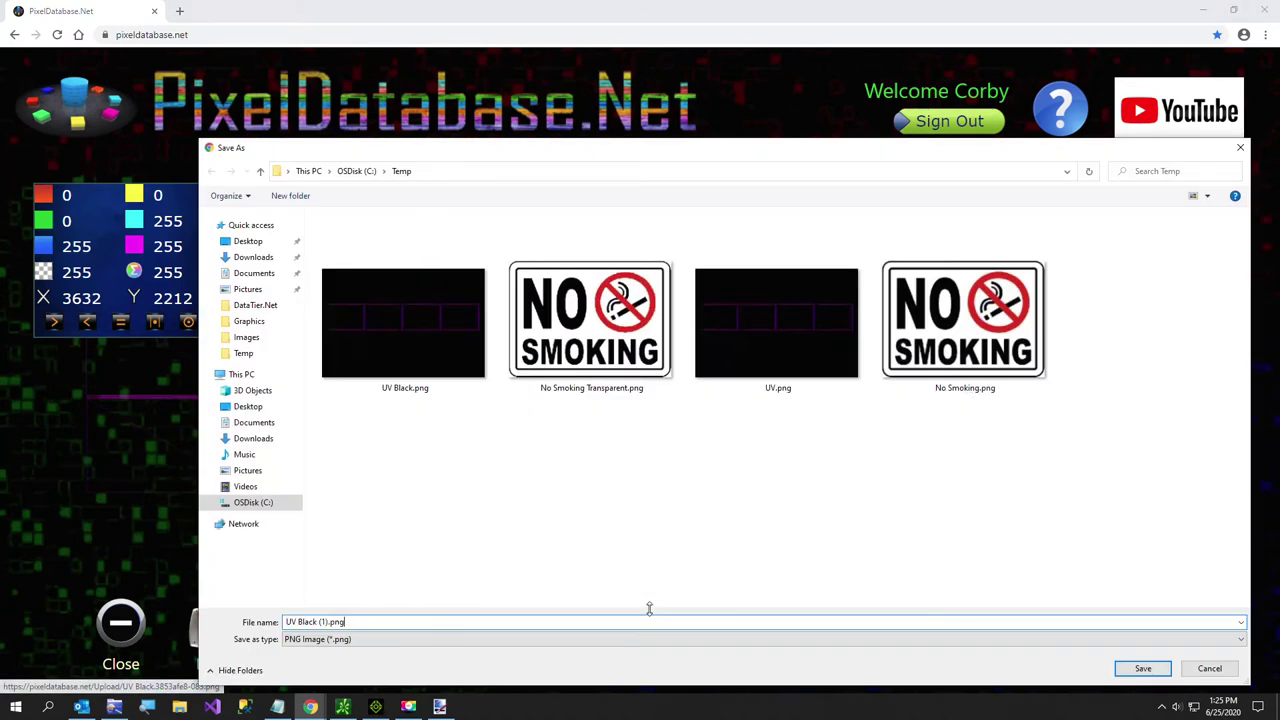
key(BackSpace)
key(BackSpace)
key(BackSpace)
key(BackSpace)
key(BackSpace)
key(BackSpace)
key(BackSpace)
text(Transparent)
key(Return)
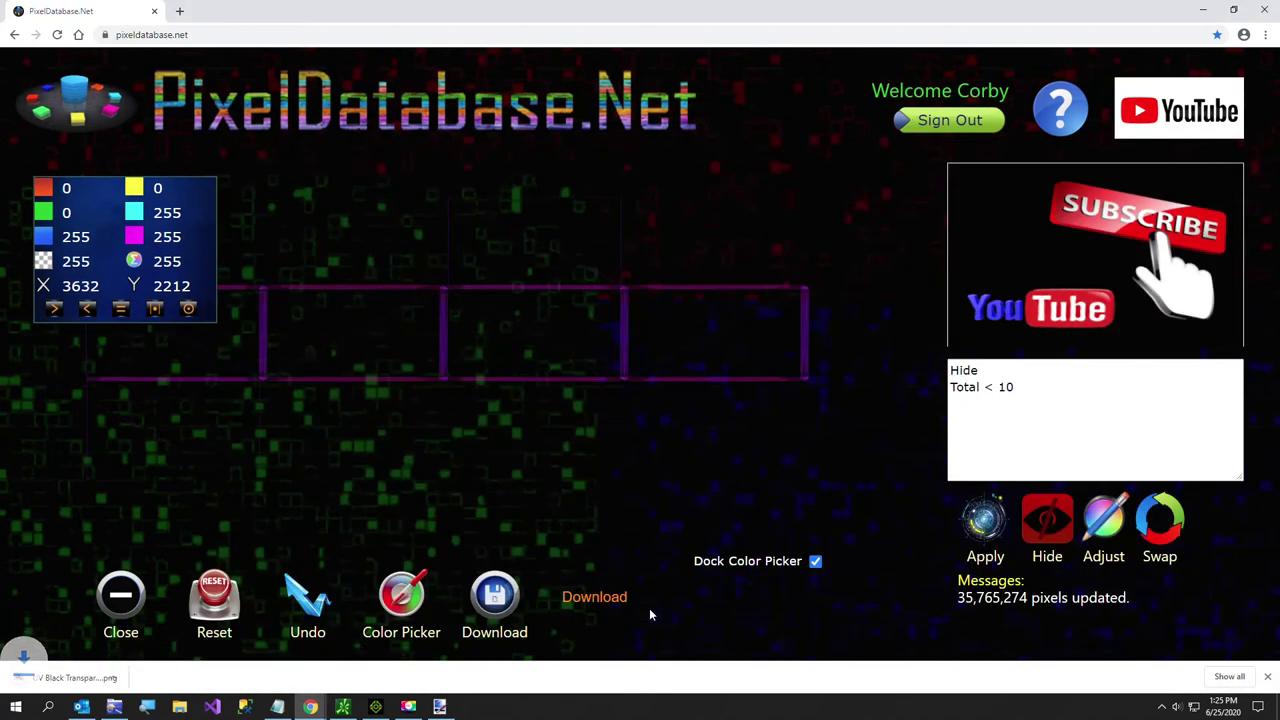
click(1267, 677)
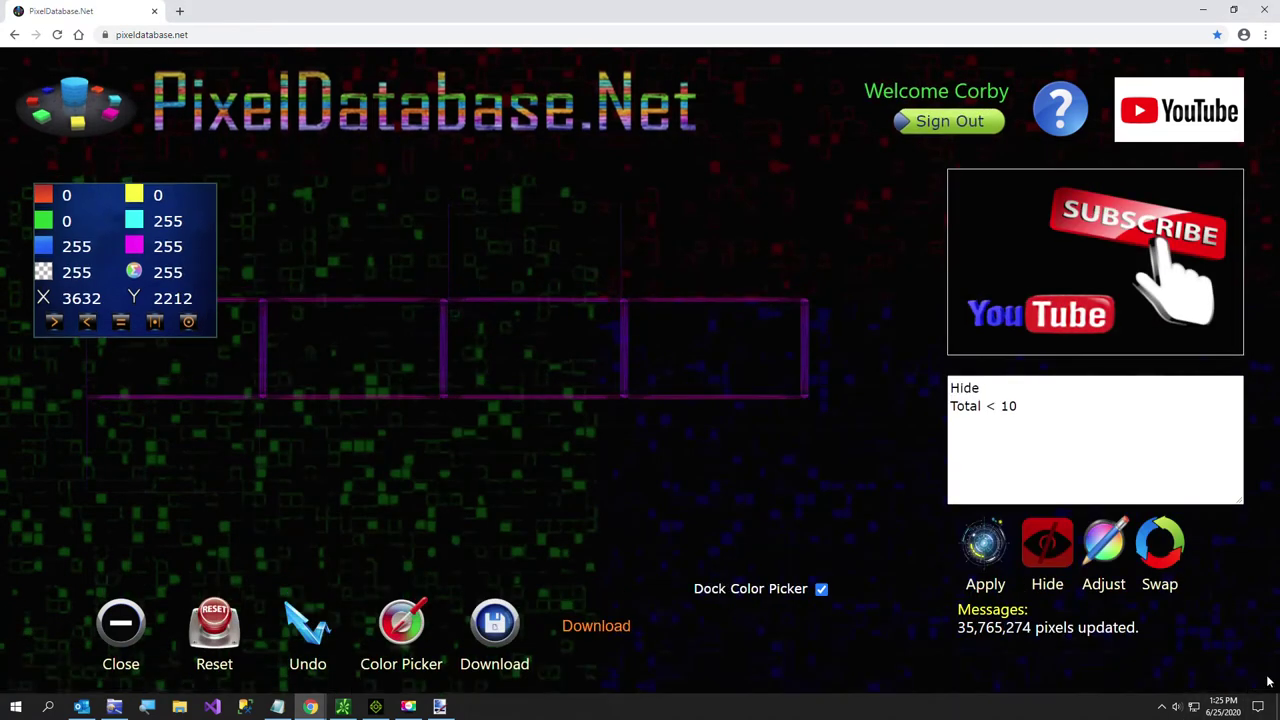
click(439, 707)
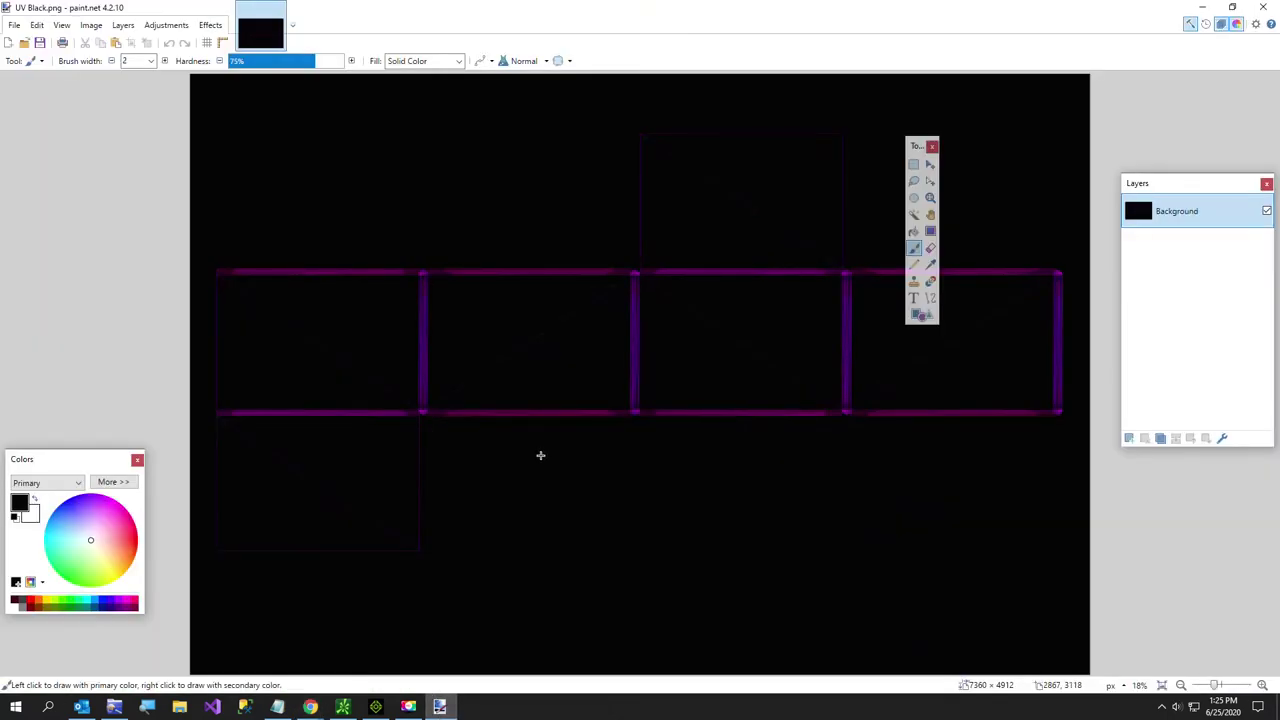
- Open Cardboard.jpg in paint.net from the recent files list
click(14, 24)
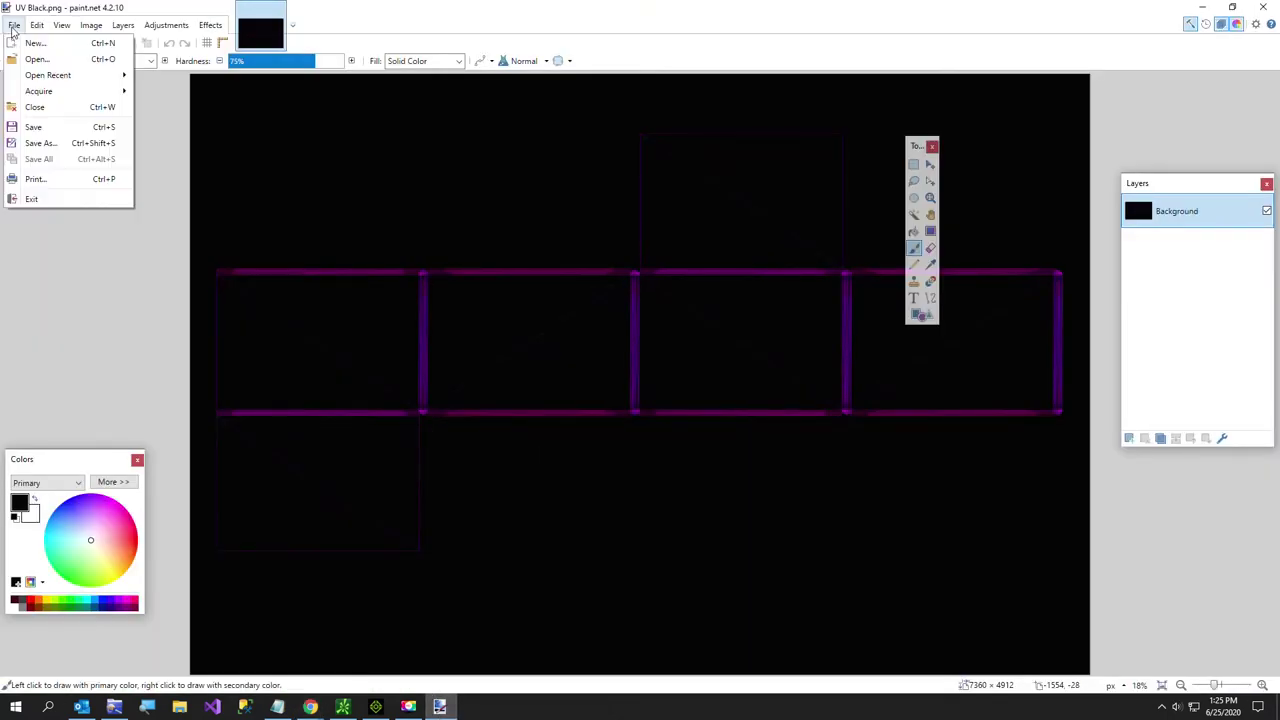
mouse_move(60, 78)
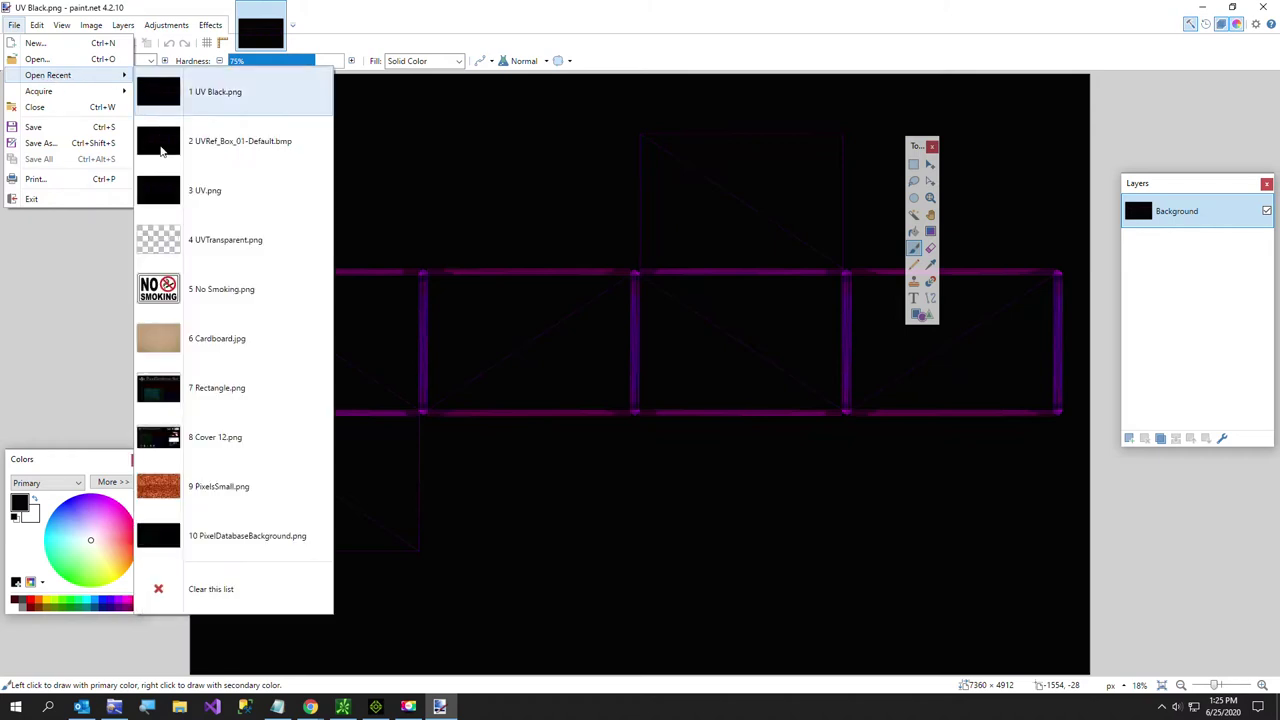
click(165, 352)
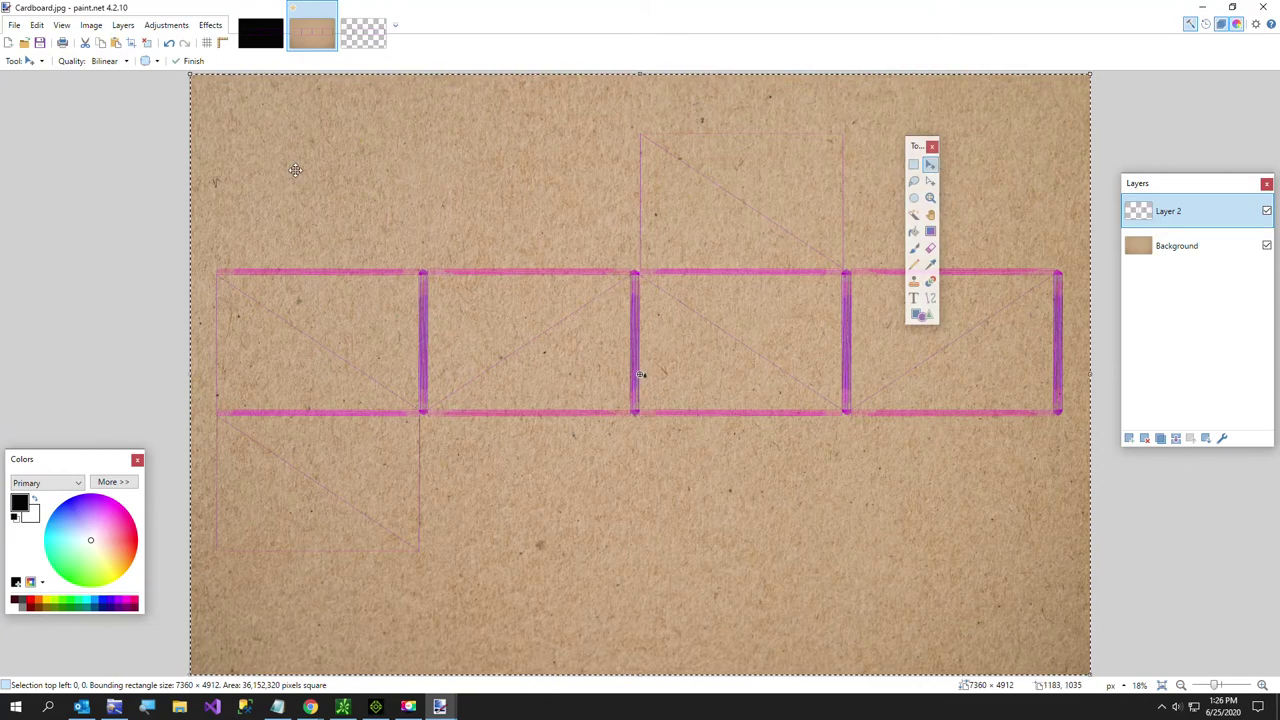
- Open No Smoking Transparent.png in paint.net, select the whole sign, and return to Cardboard.jpg
click(346, 46)
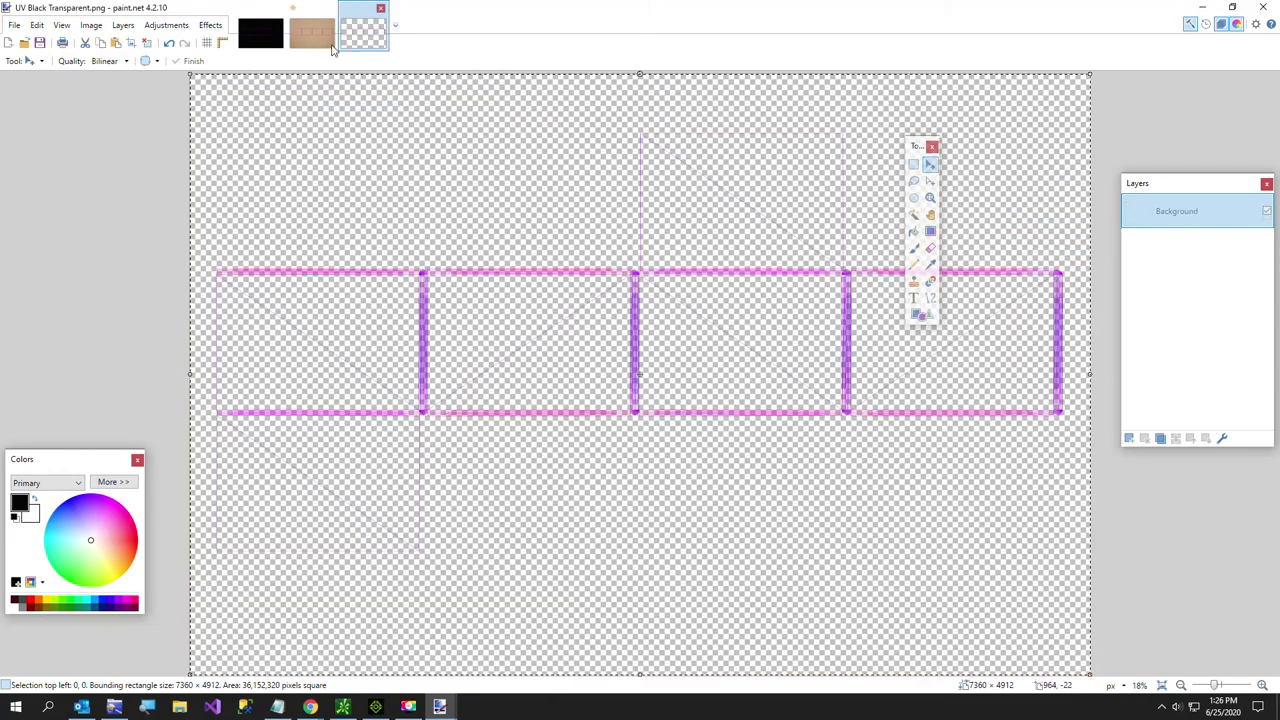
click(14, 25)
click(35, 62)
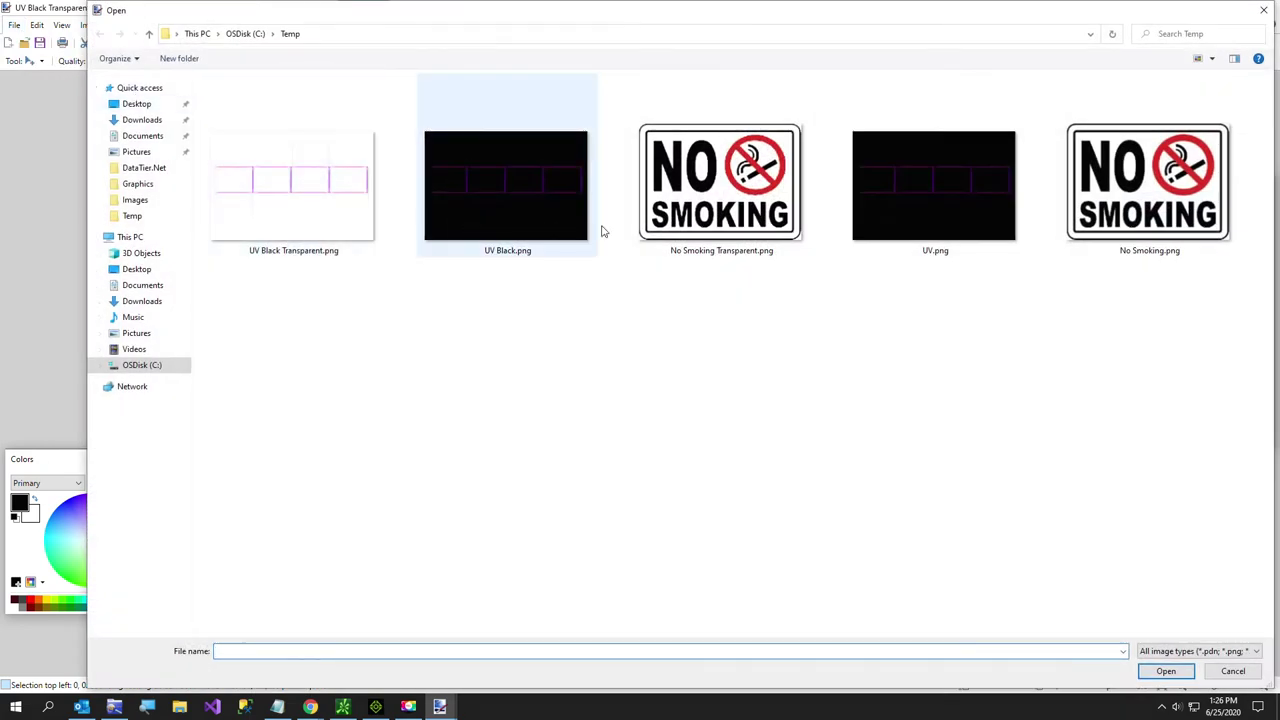
double_click(685, 224)
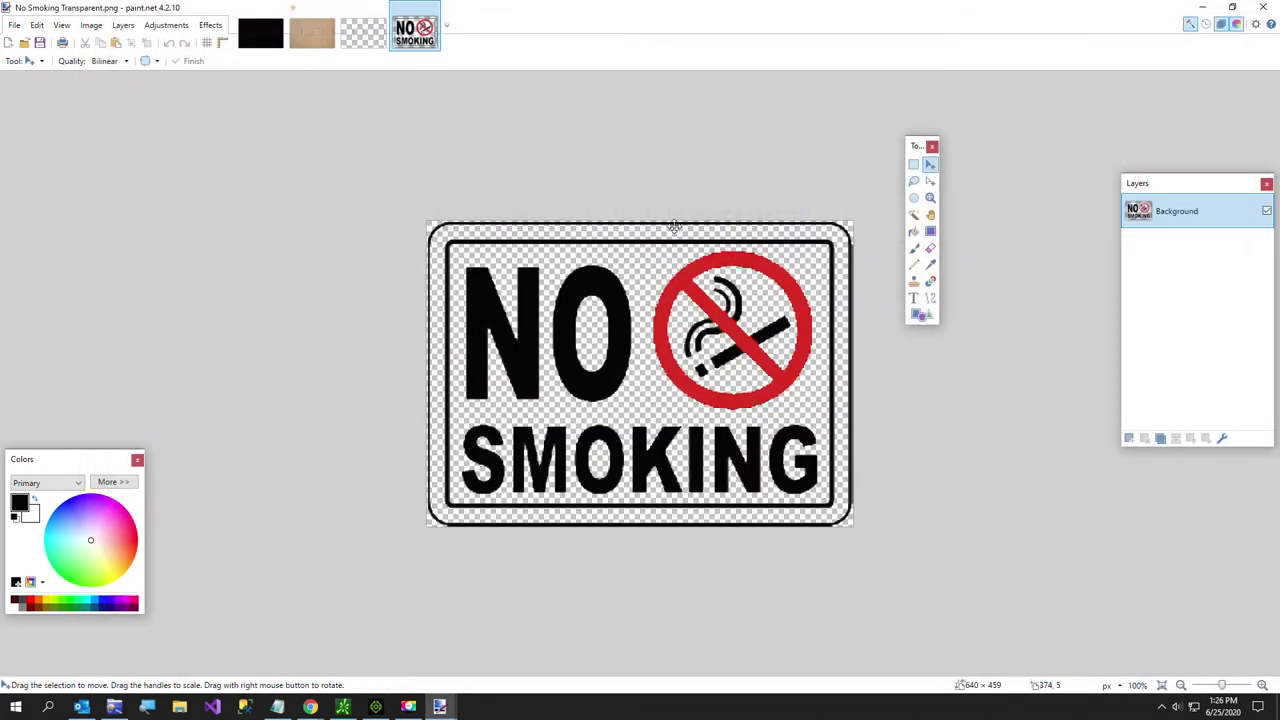
key(ctrl+a)
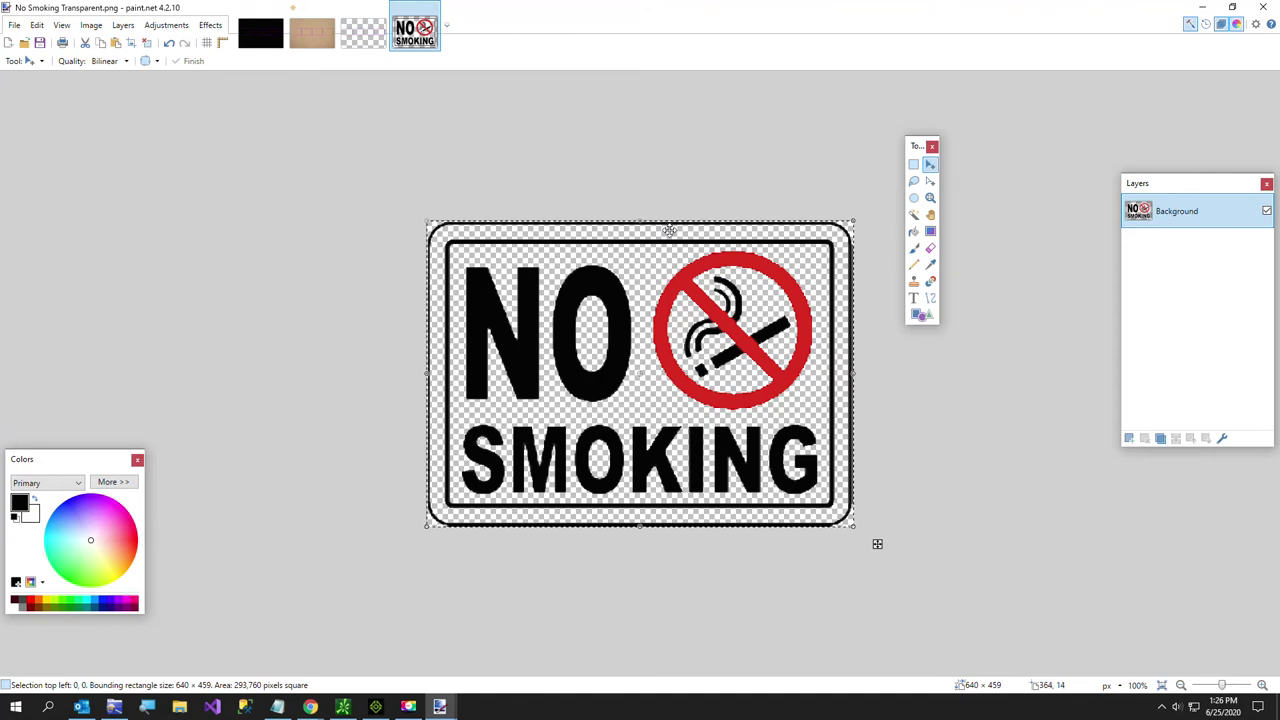
click(310, 45)
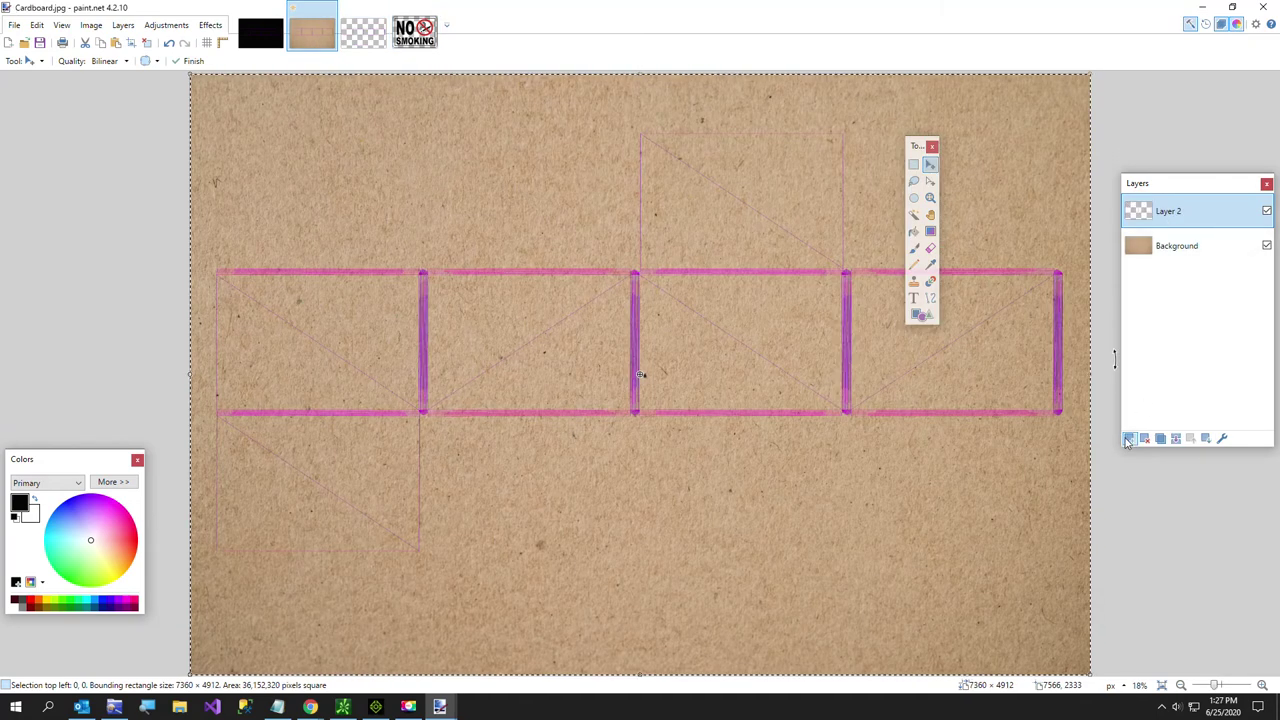
- Paste the No Smoking sign into a new layer and drag it onto the third box panel
key(ctrl+shift+v)
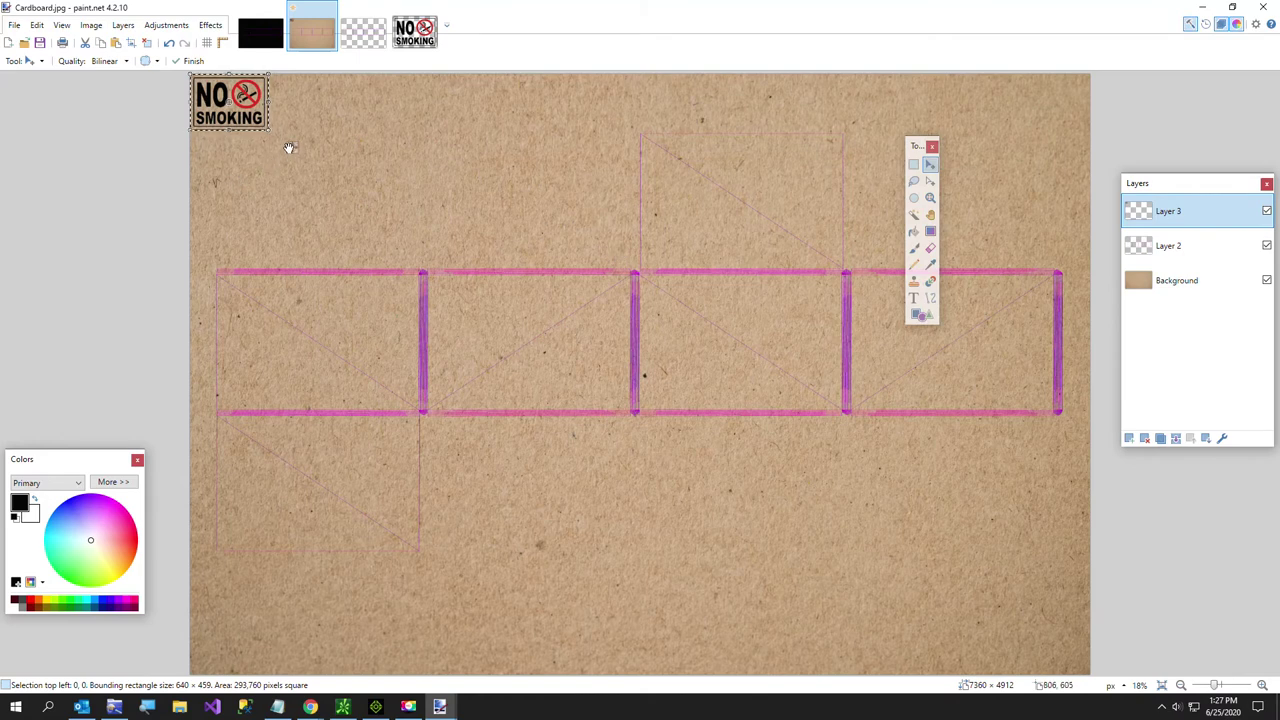
drag(290, 148, 805, 368)
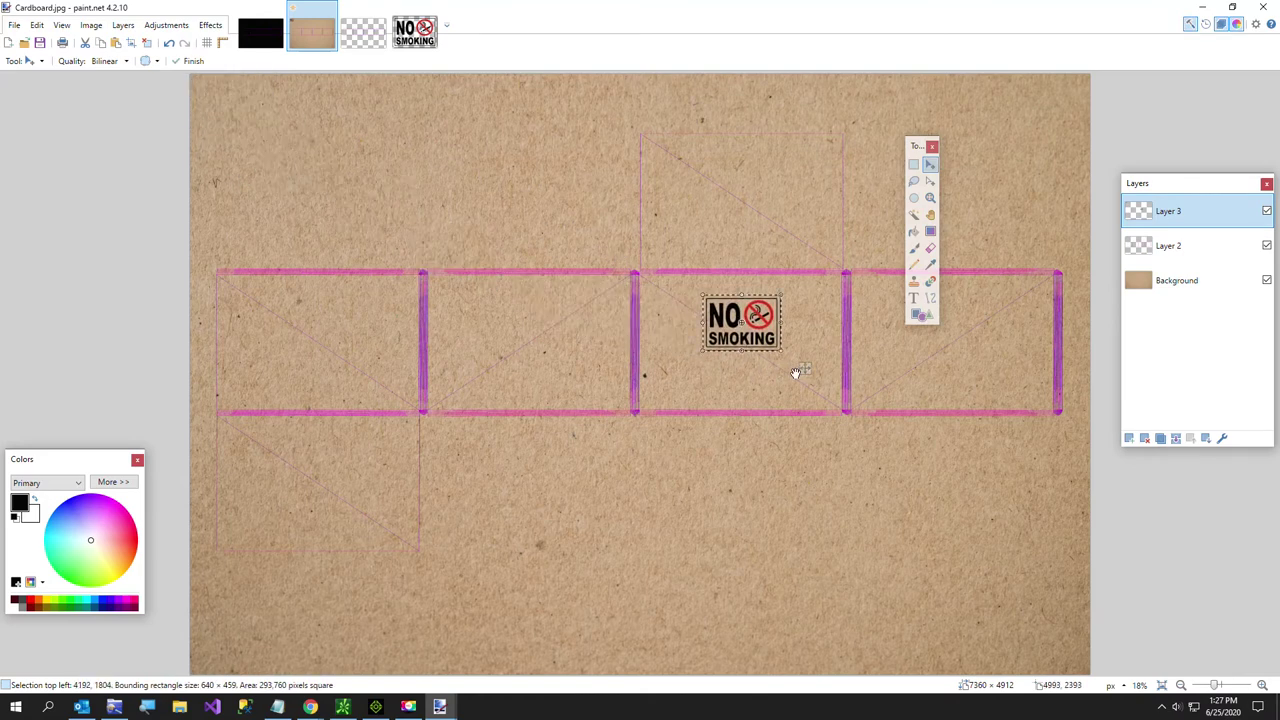
key(e)
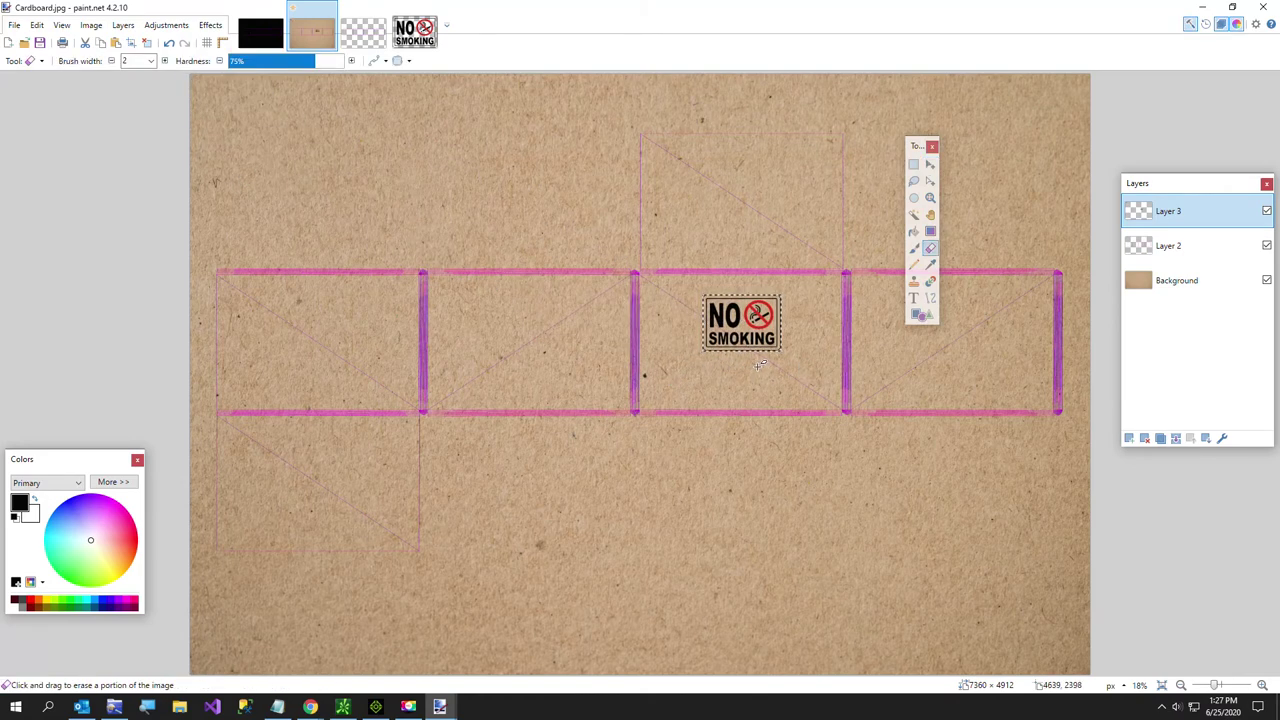
- Tilt the sign about 12.29° clockwise, shrink it, widen it slightly, and finish placing it
click(913, 164)
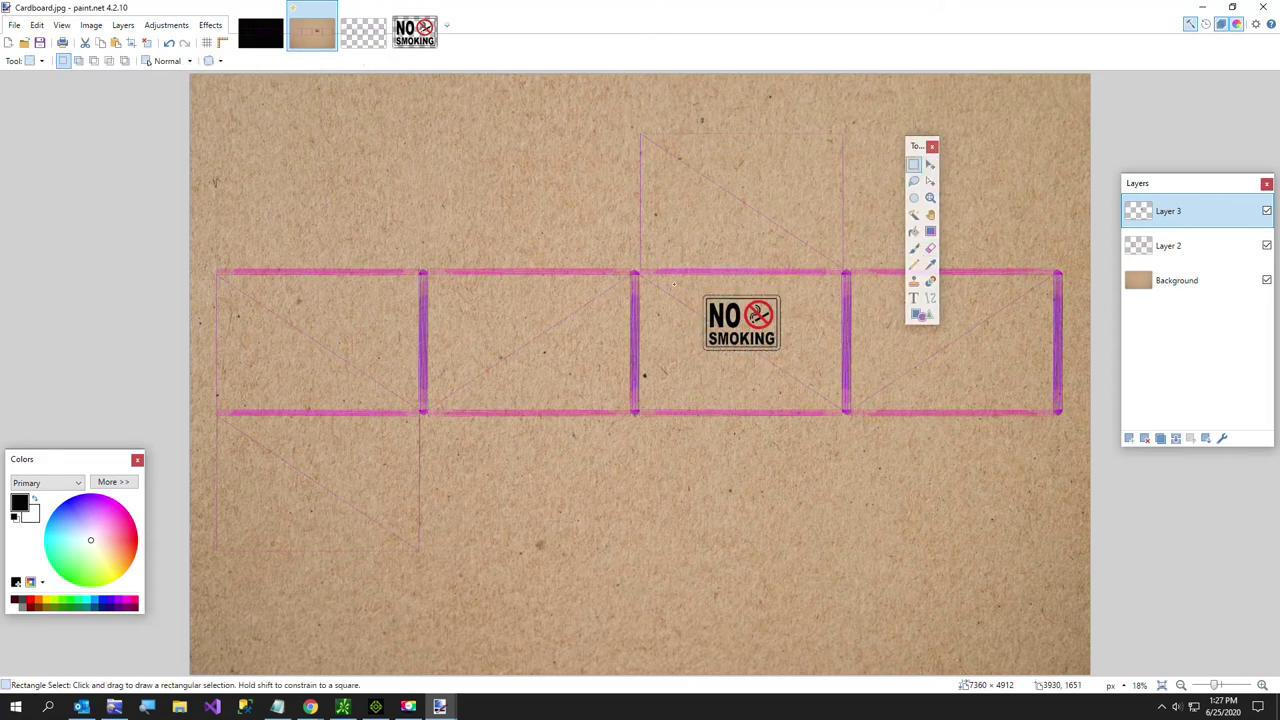
drag(670, 276, 830, 369)
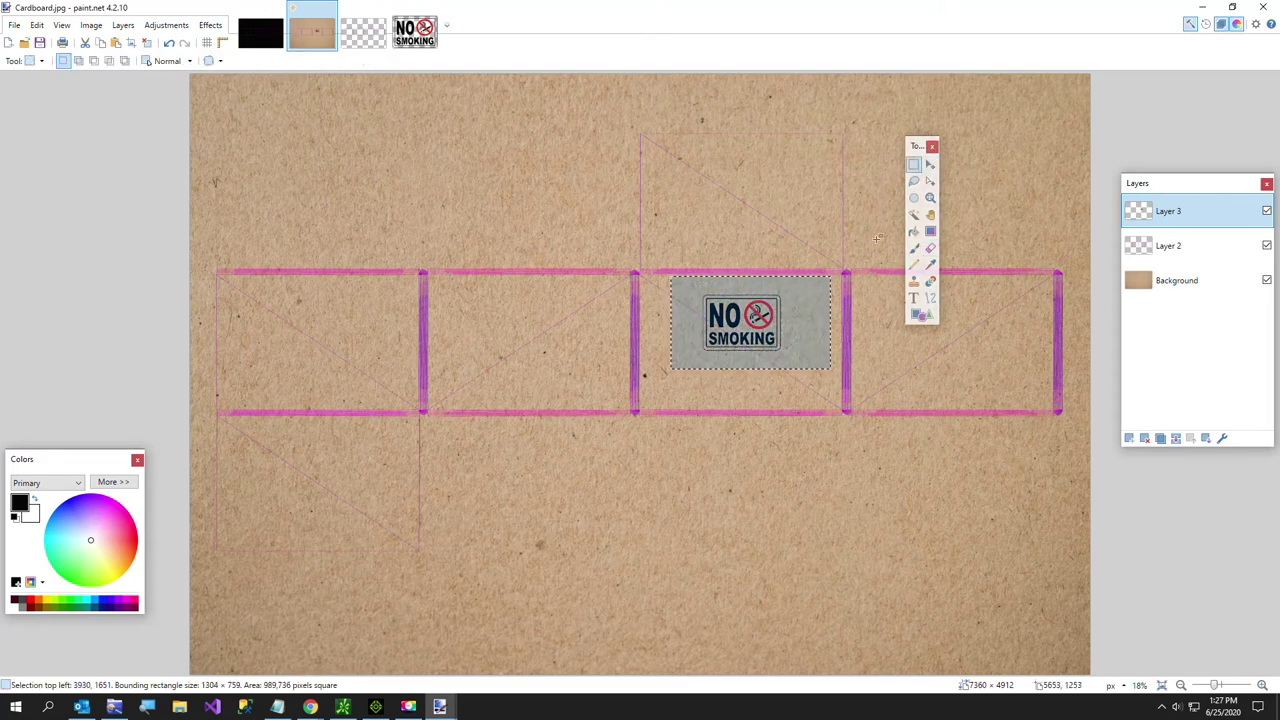
click(930, 164)
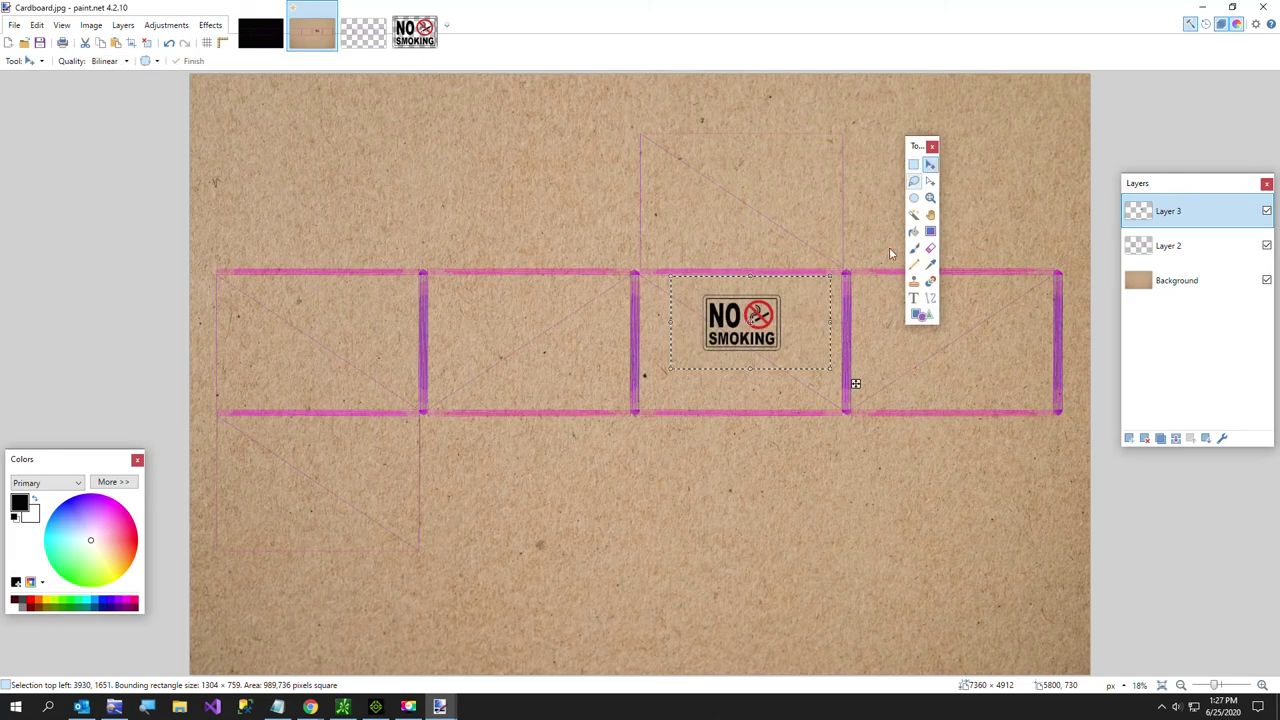
drag(778, 389, 797, 389)
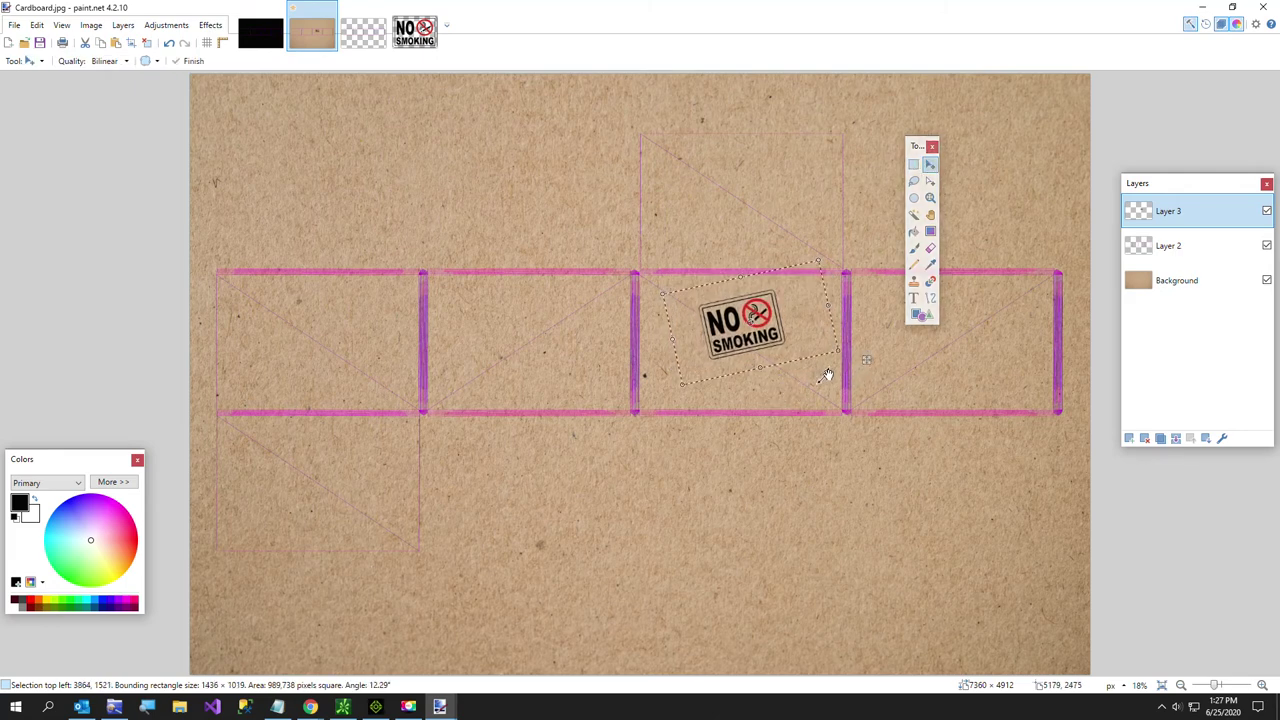
drag(846, 354, 804, 323)
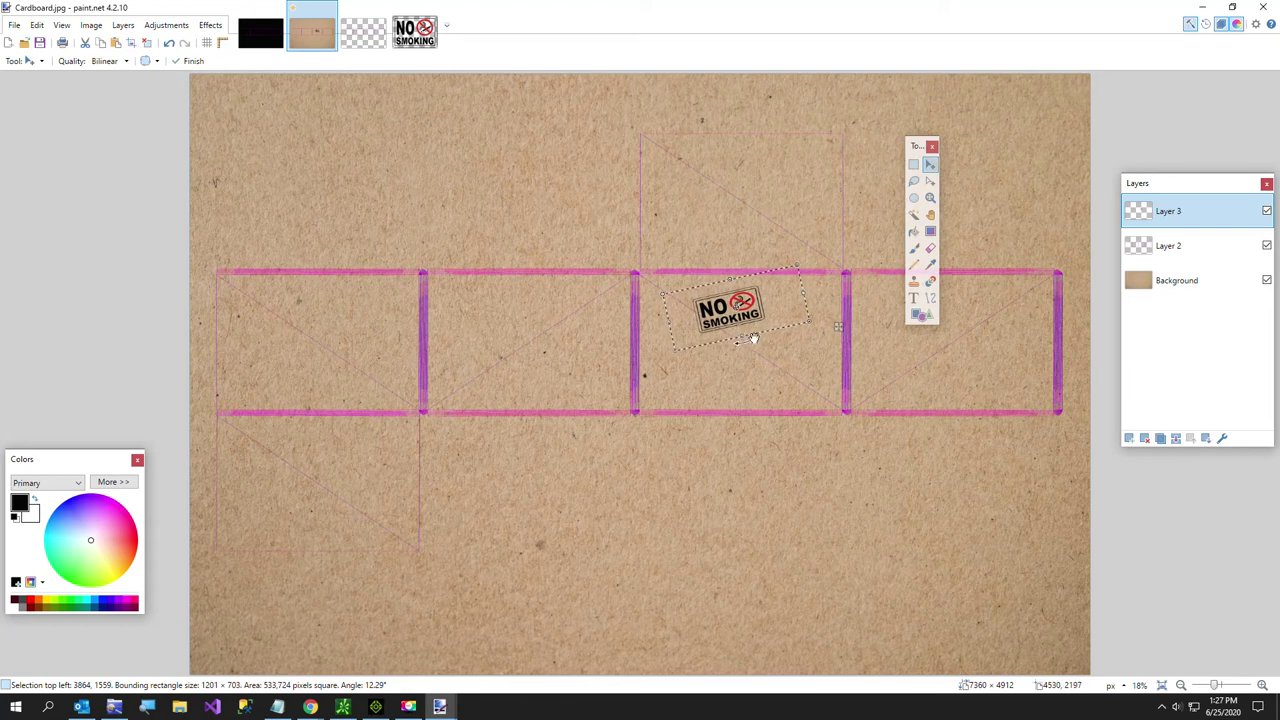
drag(806, 292, 815, 290)
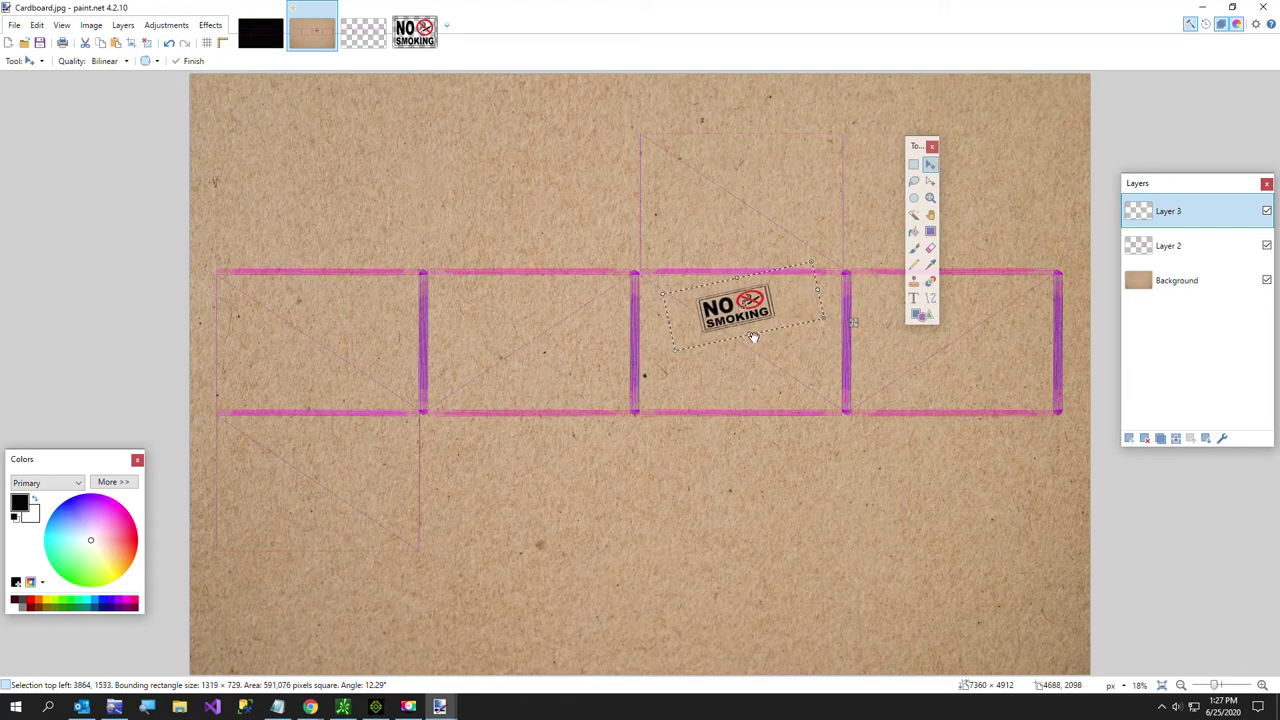
drag(749, 337, 748, 337)
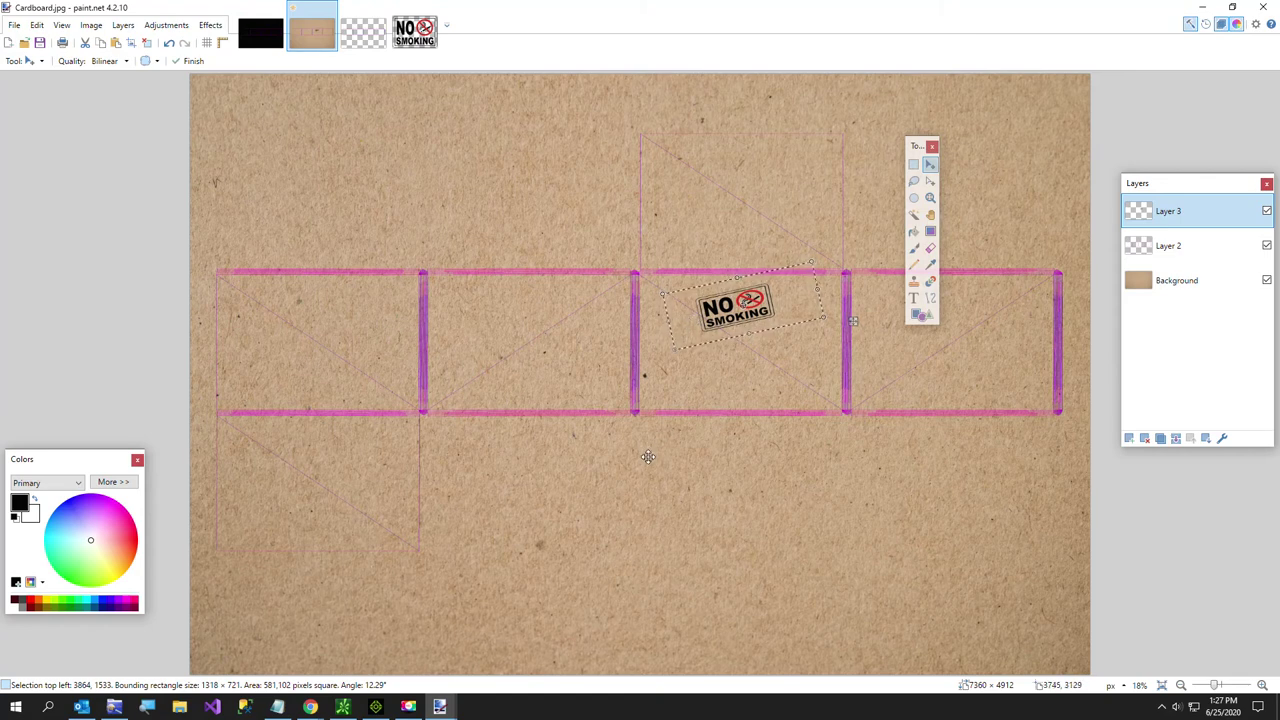
key(ctrl+d)
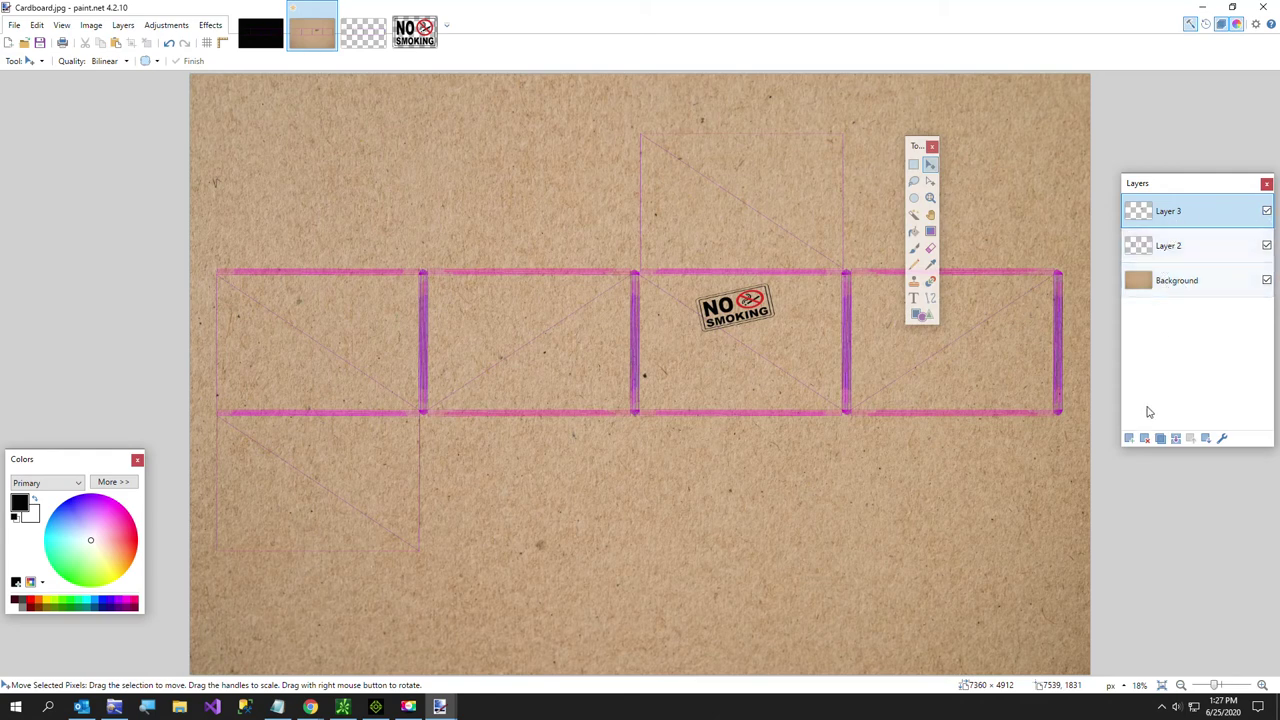
- Delete Layer 2, which holds the pink box outlines
click(1157, 252)
click(1267, 246)
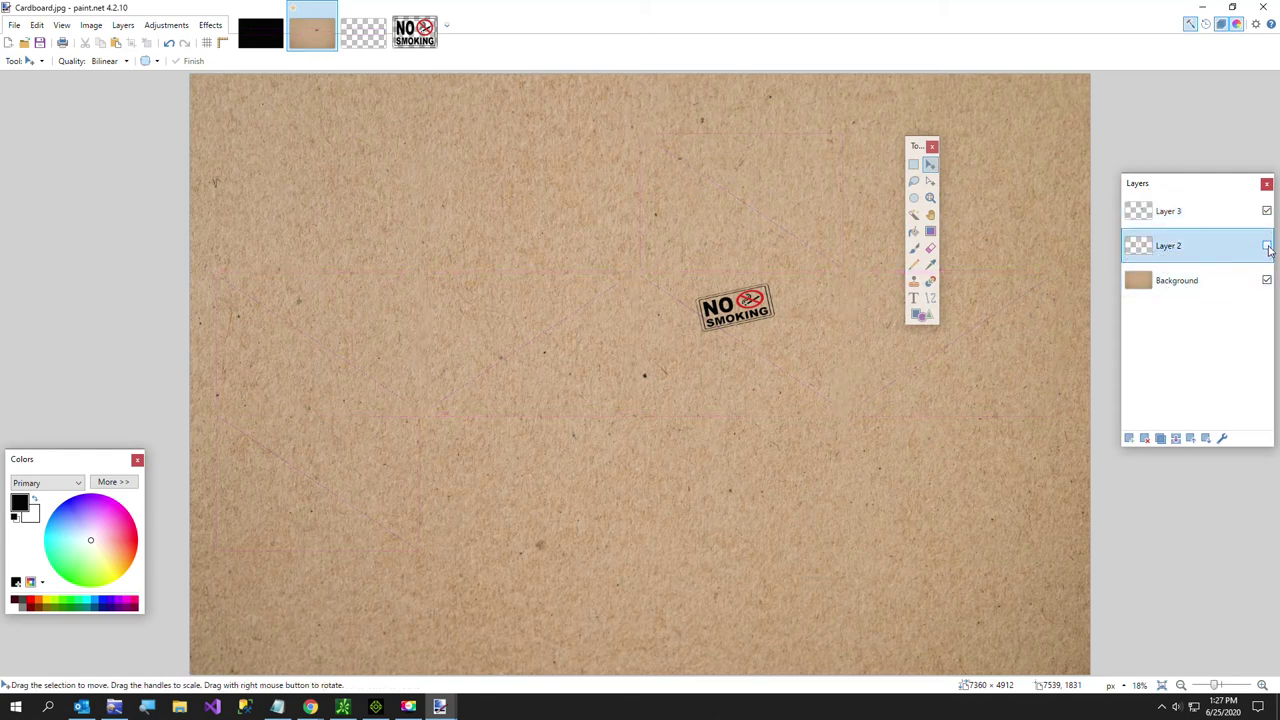
click(1267, 246)
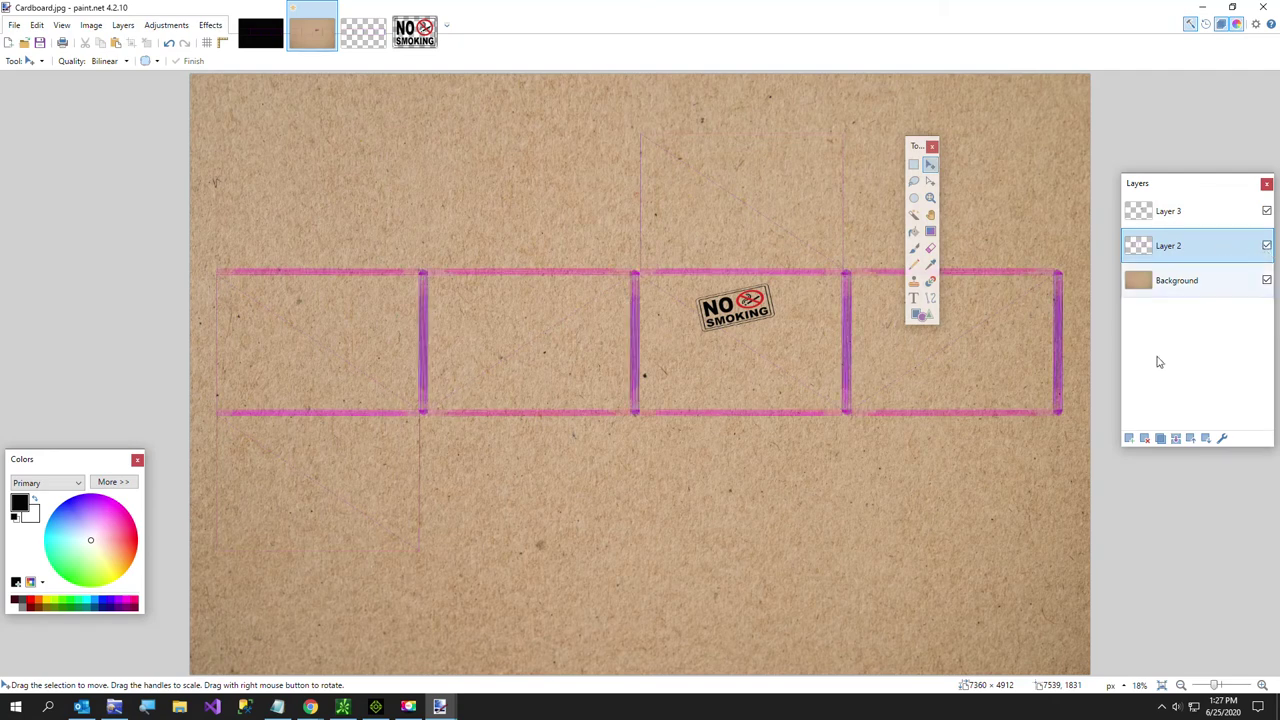
click(1145, 438)
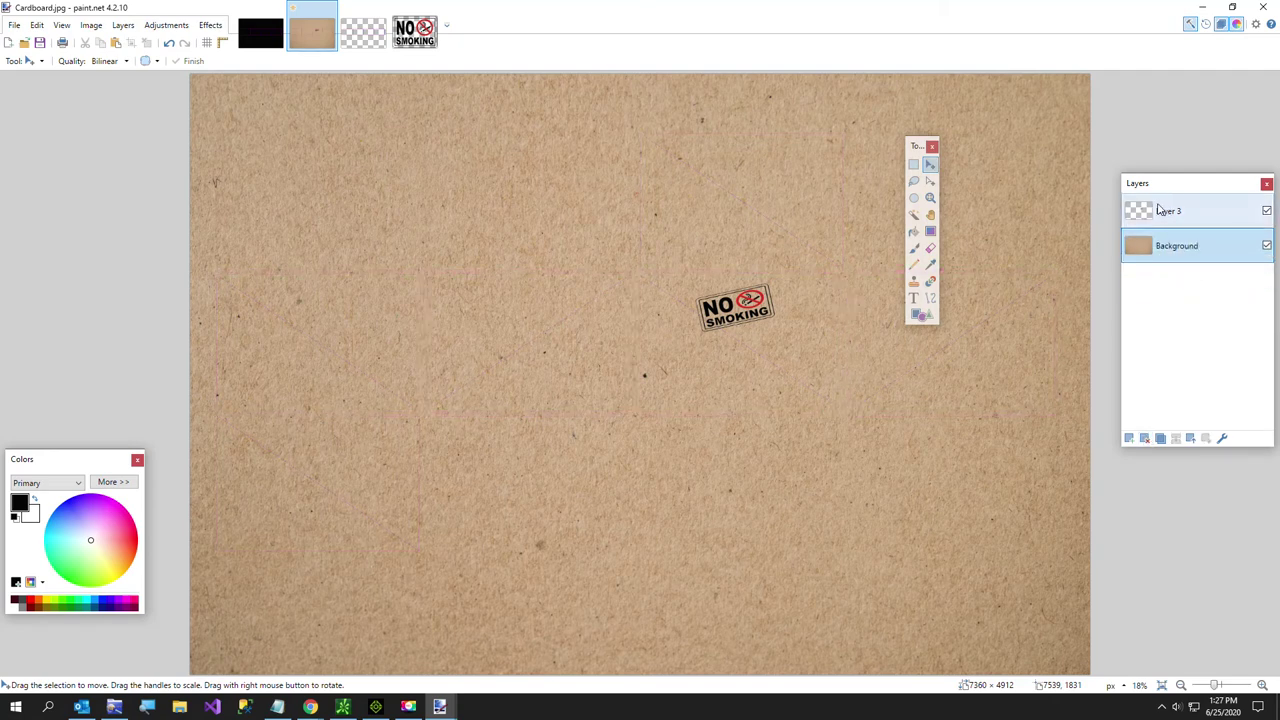
- Save the flattened image as 'Cardboard With No Smoking.png' in C:\Temp
click(22, 26)
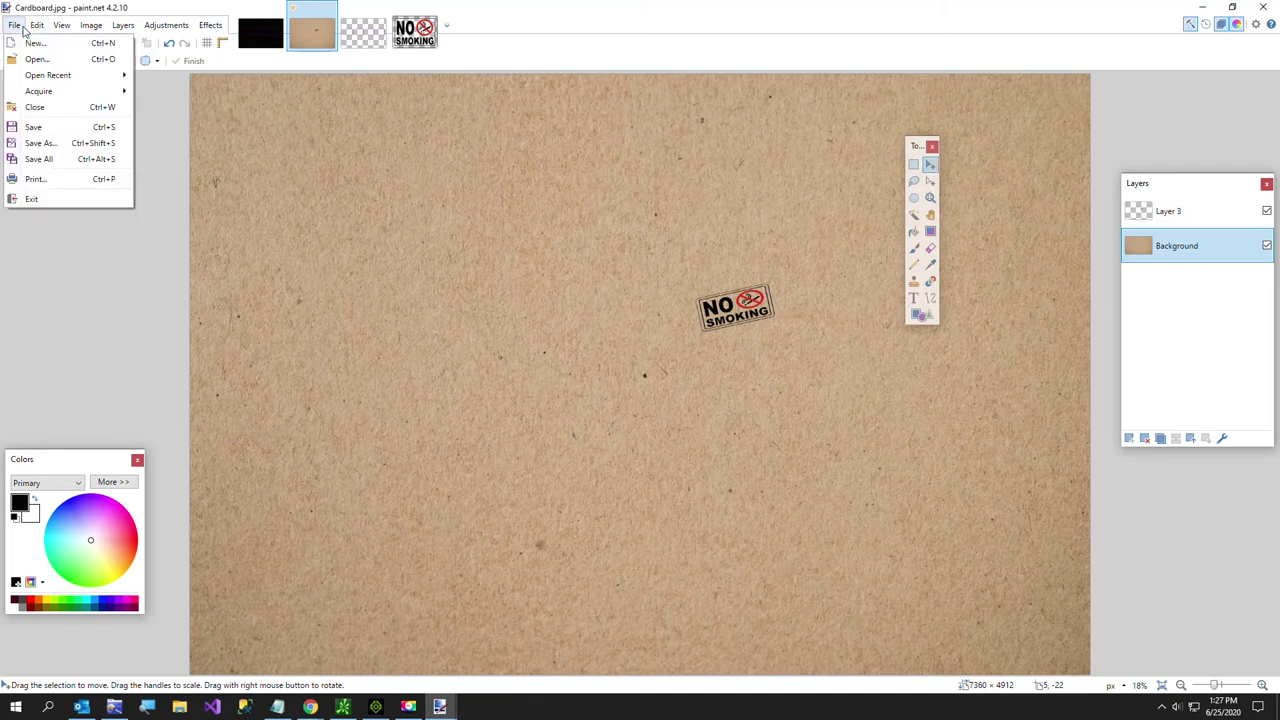
click(40, 143)
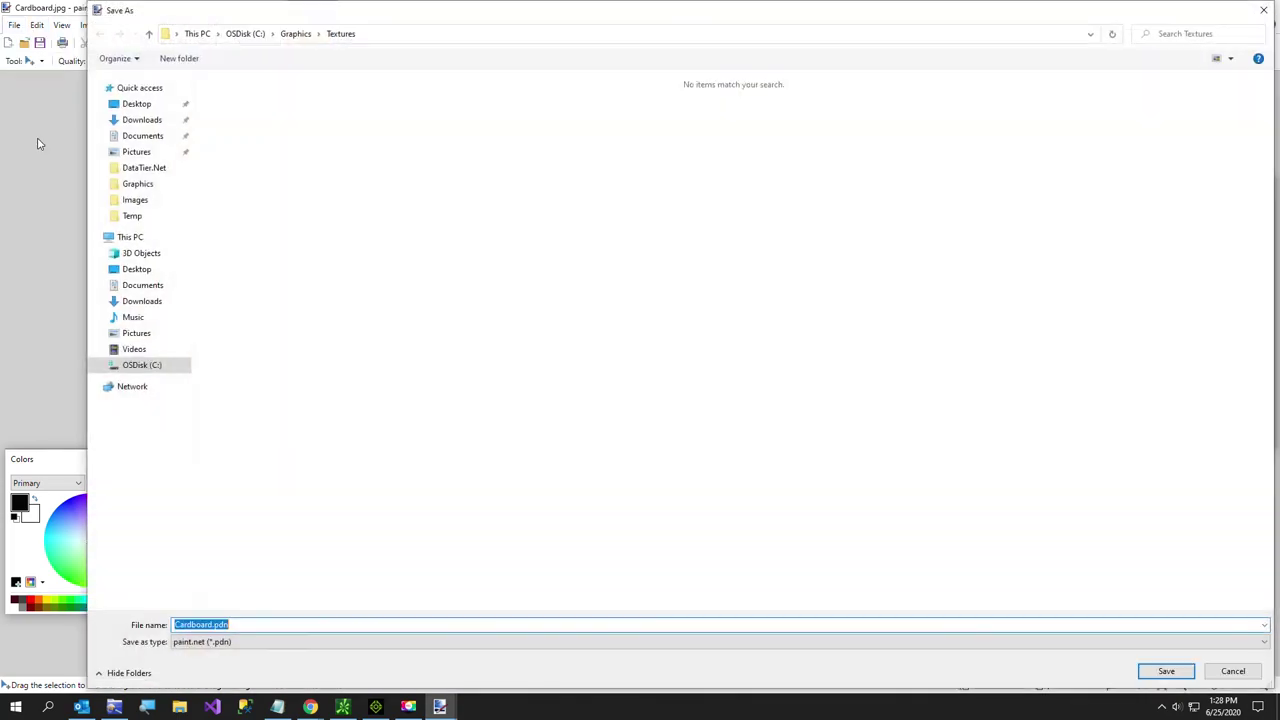
click(246, 34)
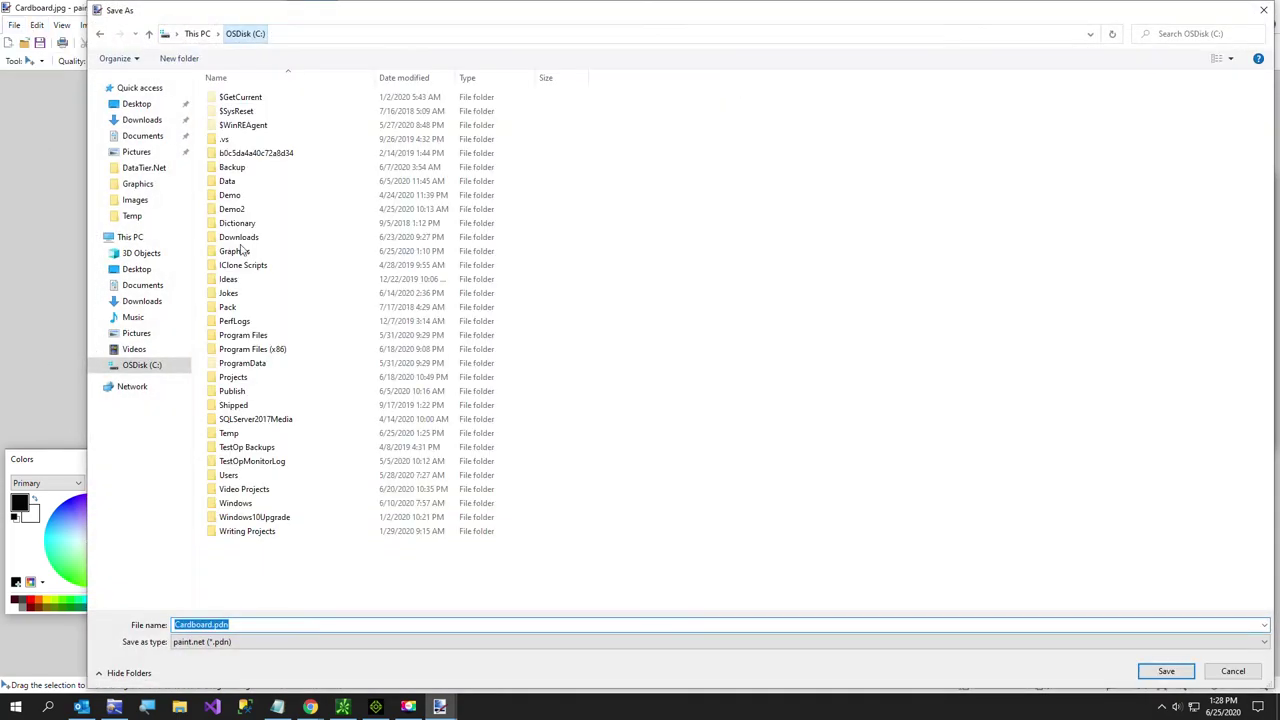
double_click(229, 433)
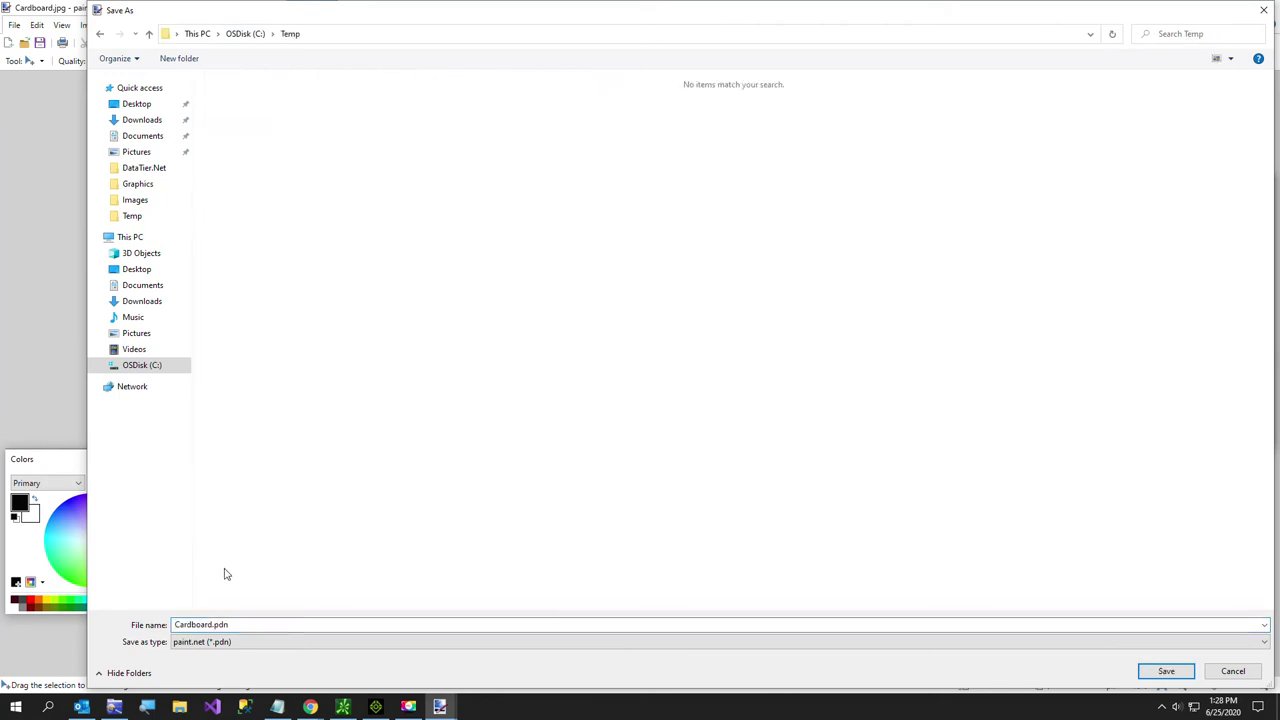
click(236, 644)
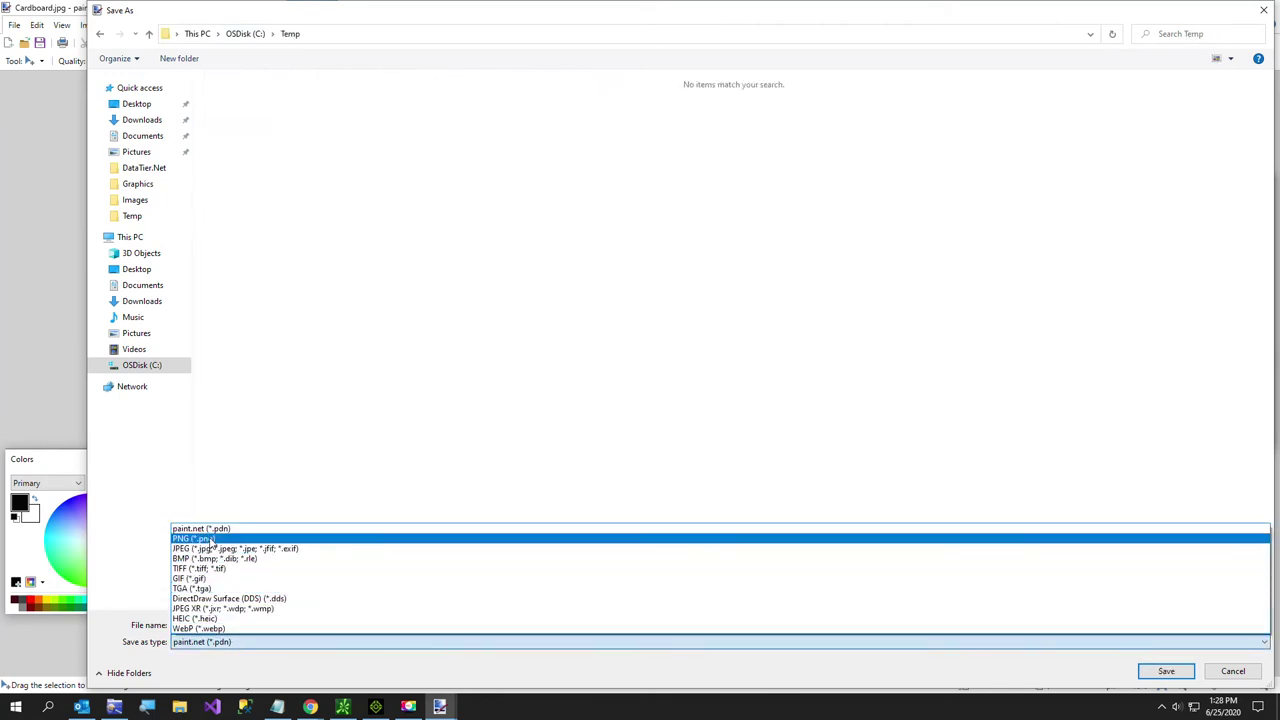
click(200, 538)
click(257, 621)
click(257, 624)
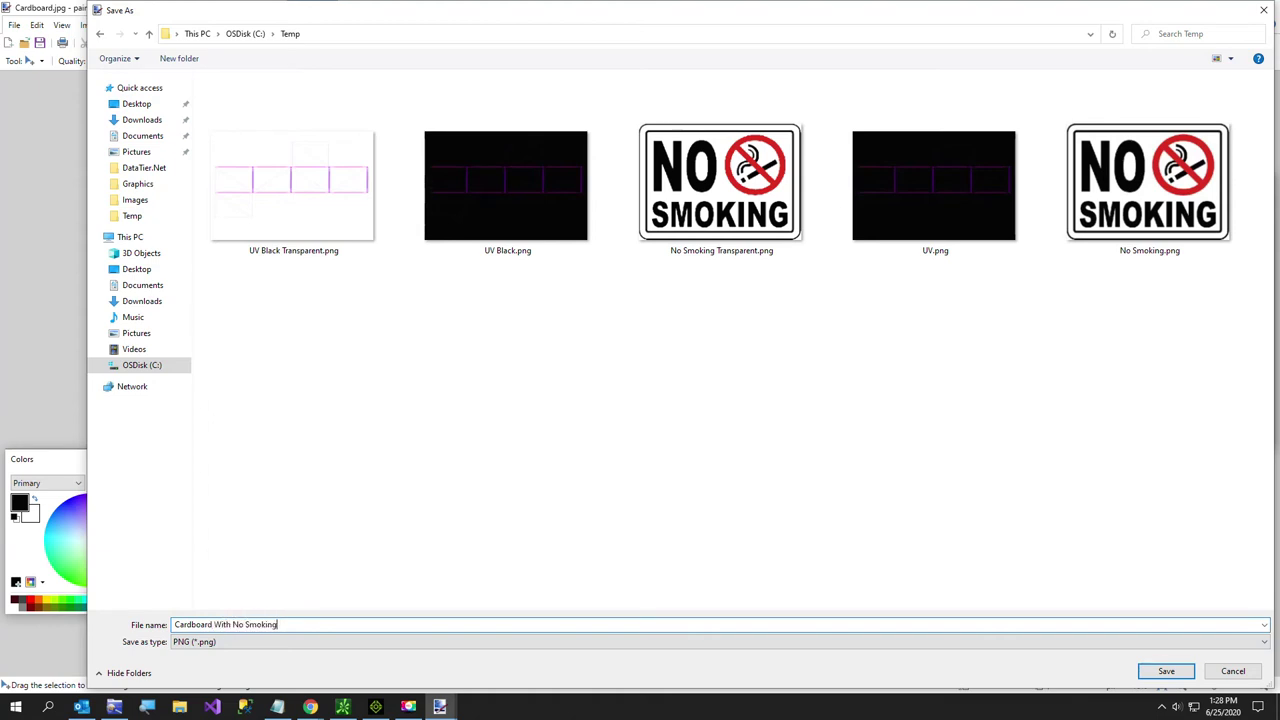
key(Return)
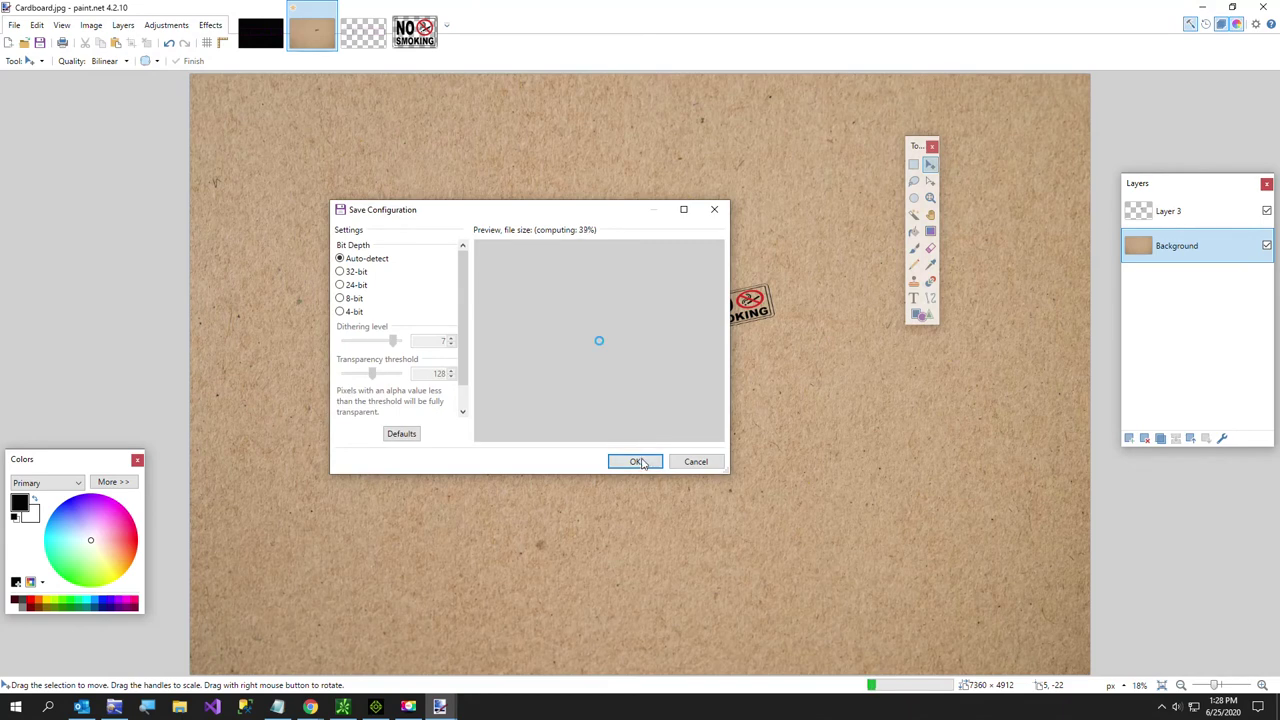
click(640, 463)
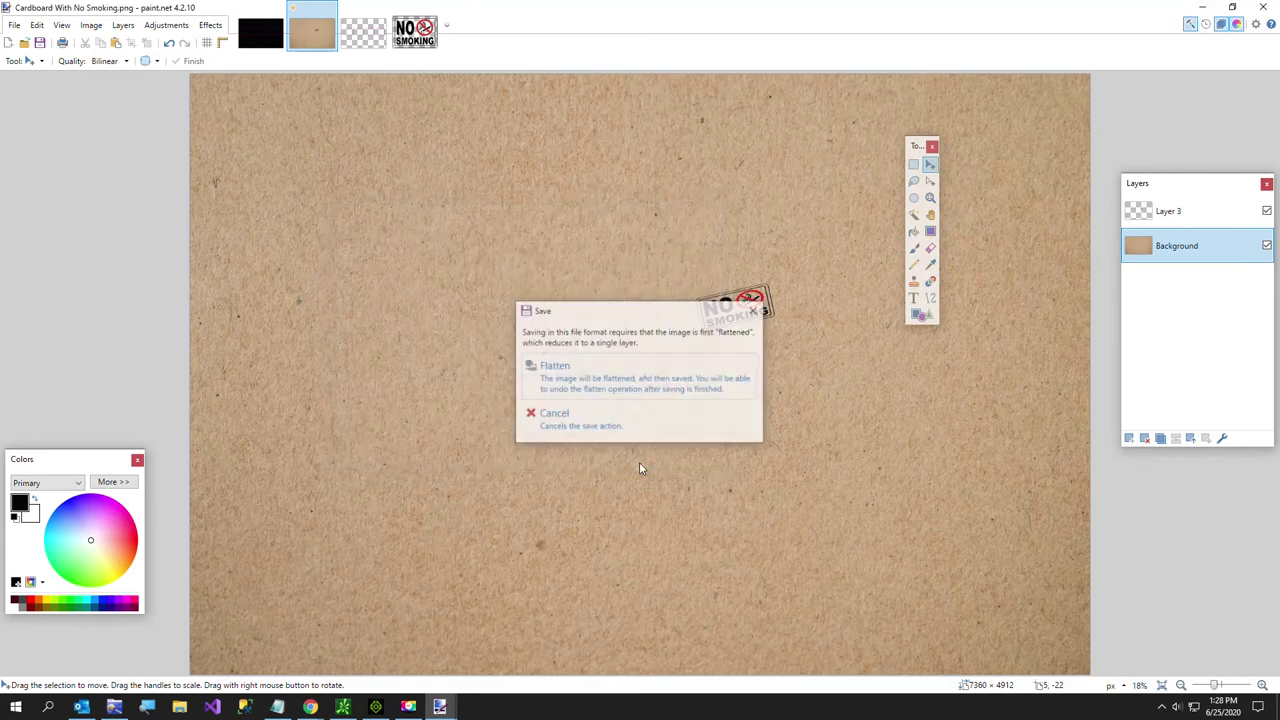
click(616, 387)
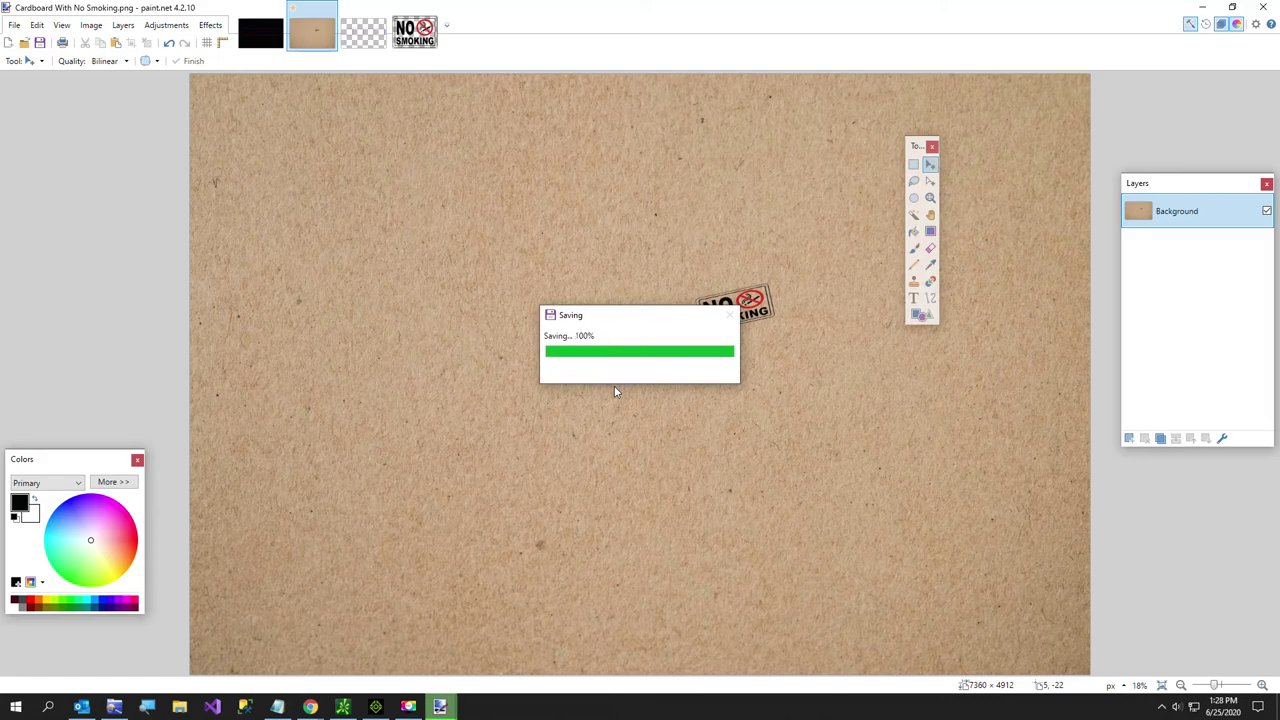
click(375, 706)
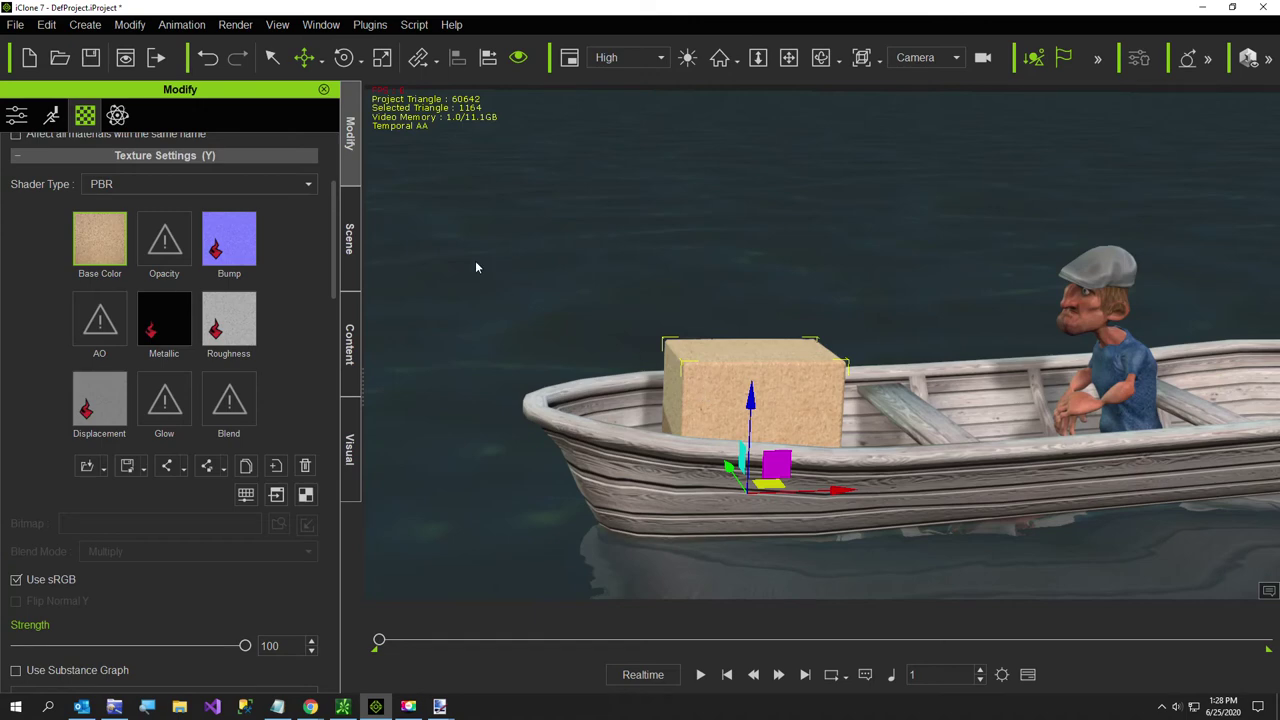
- Load C:\Temp\Cardboard With No Smoking.png as the box's Base Color texture
scroll(127, 252, up, 2)
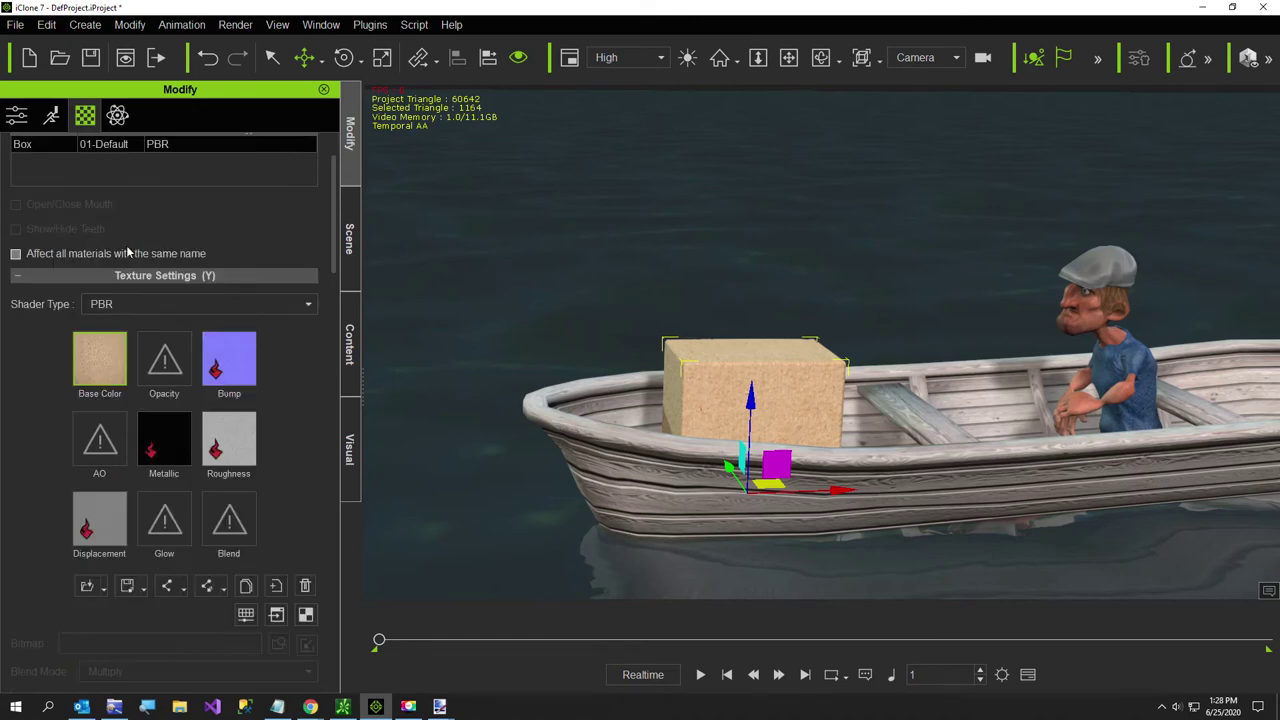
scroll(127, 252, up, 1)
double_click(95, 450)
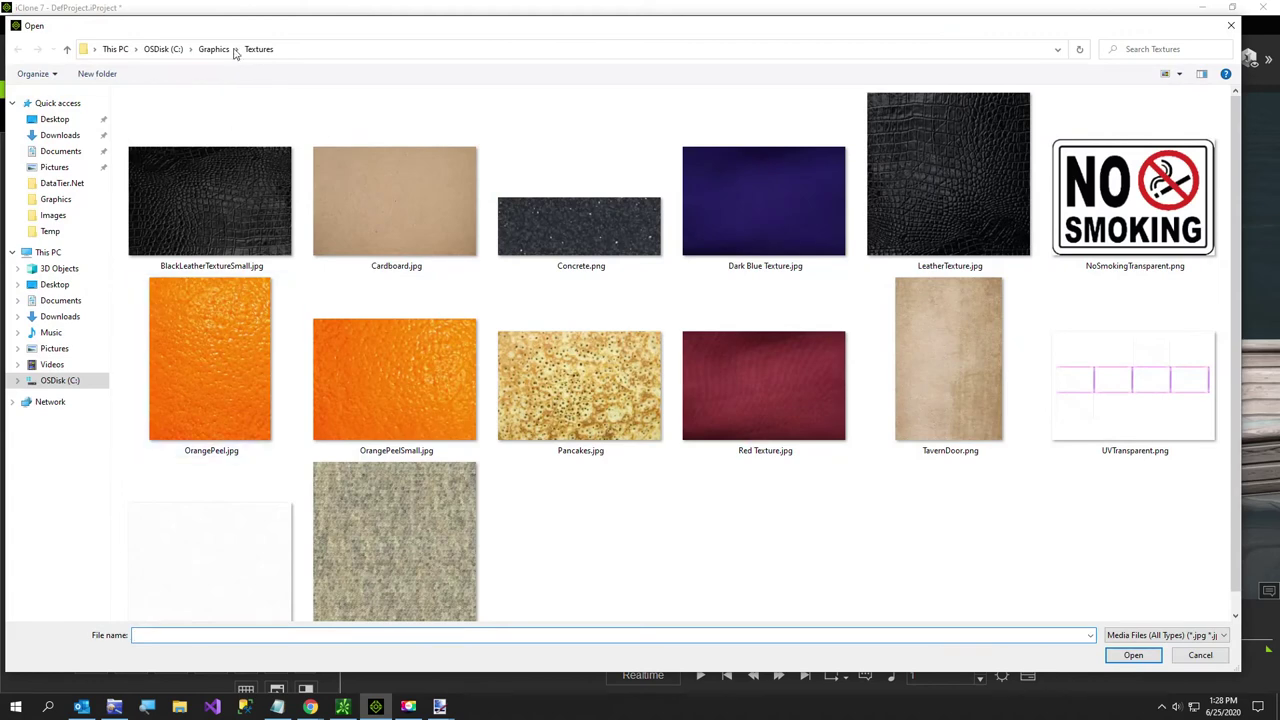
click(170, 49)
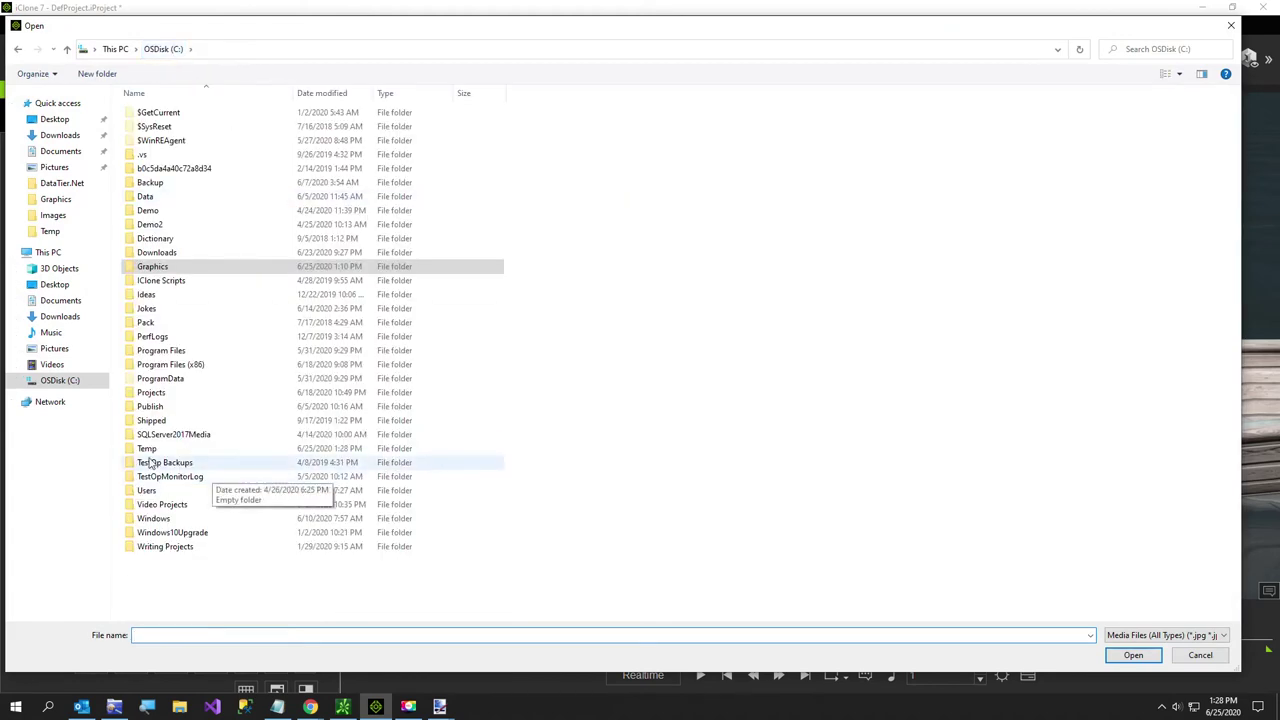
double_click(147, 449)
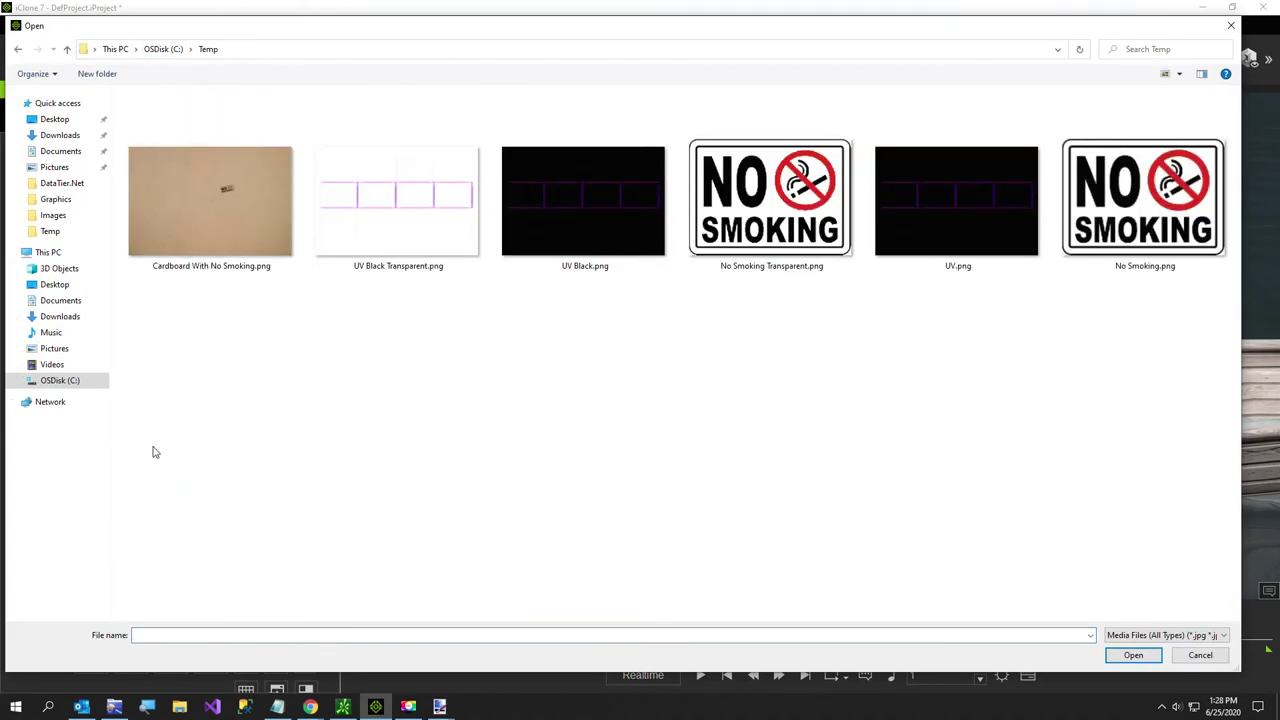
click(183, 229)
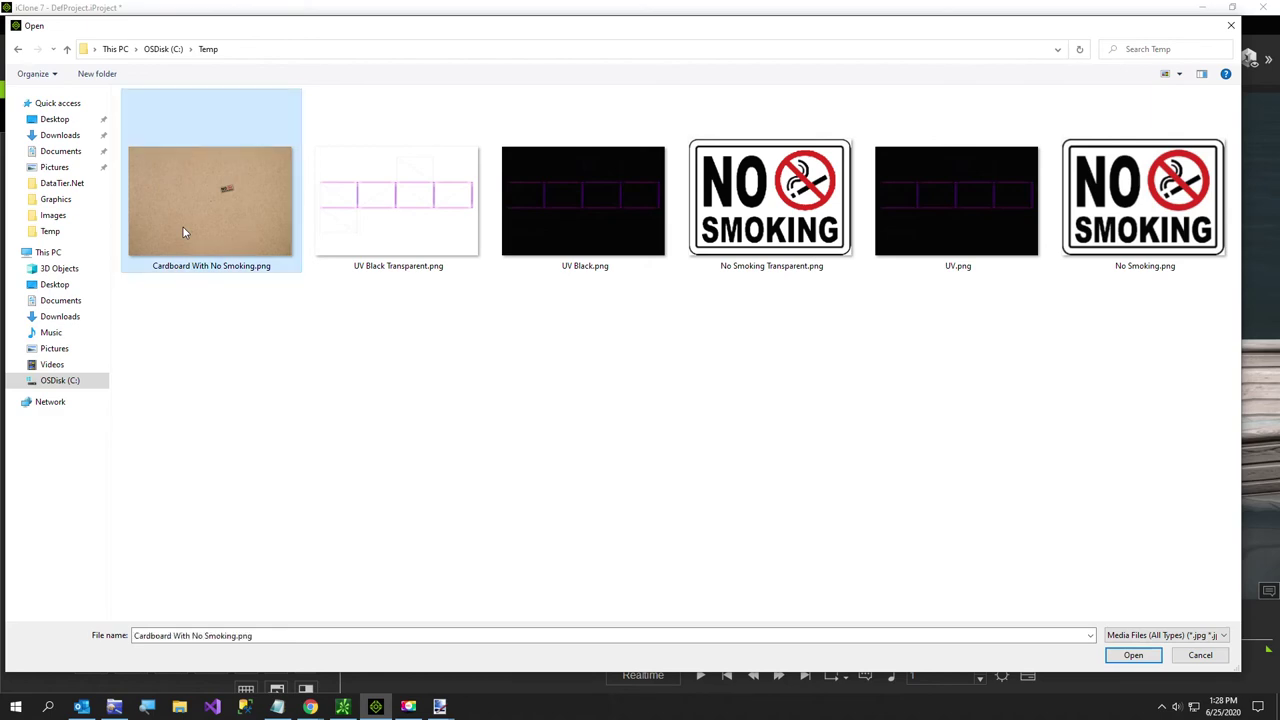
double_click(183, 227)
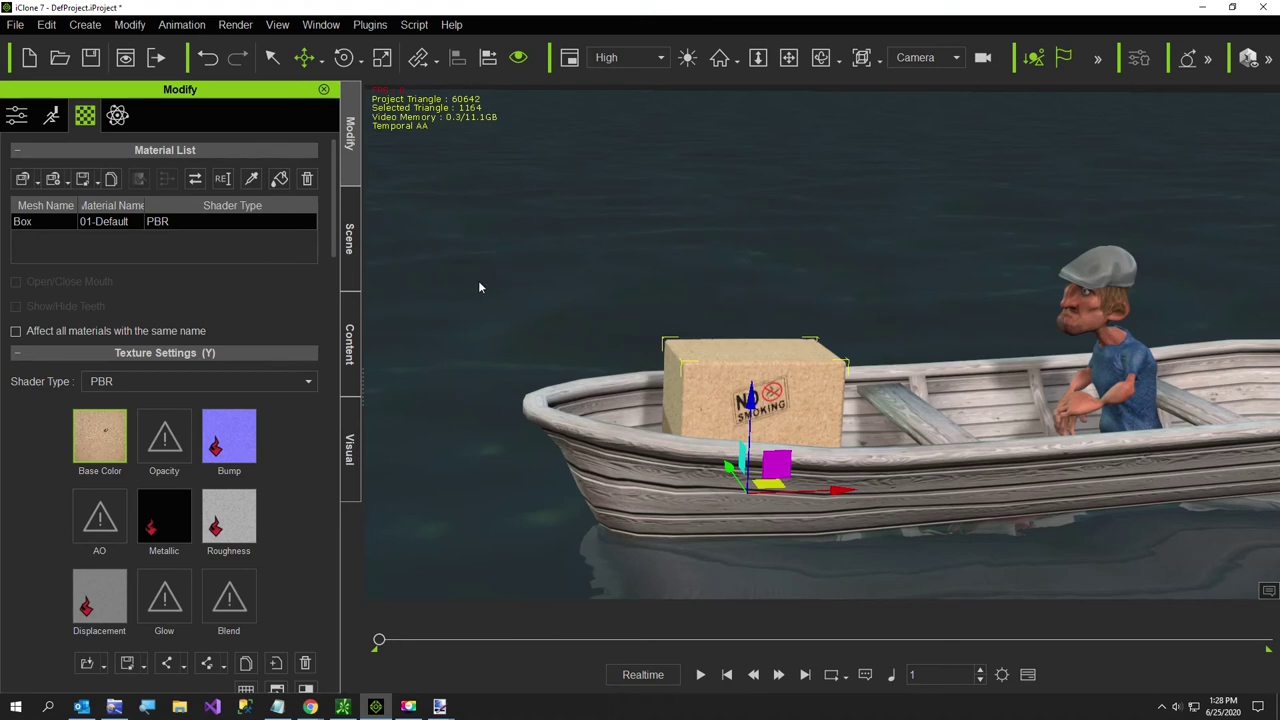
- Zoom, pan and orbit the camera to view the tilted No Smoking sign on the box
scroll(727, 432, up, 6)
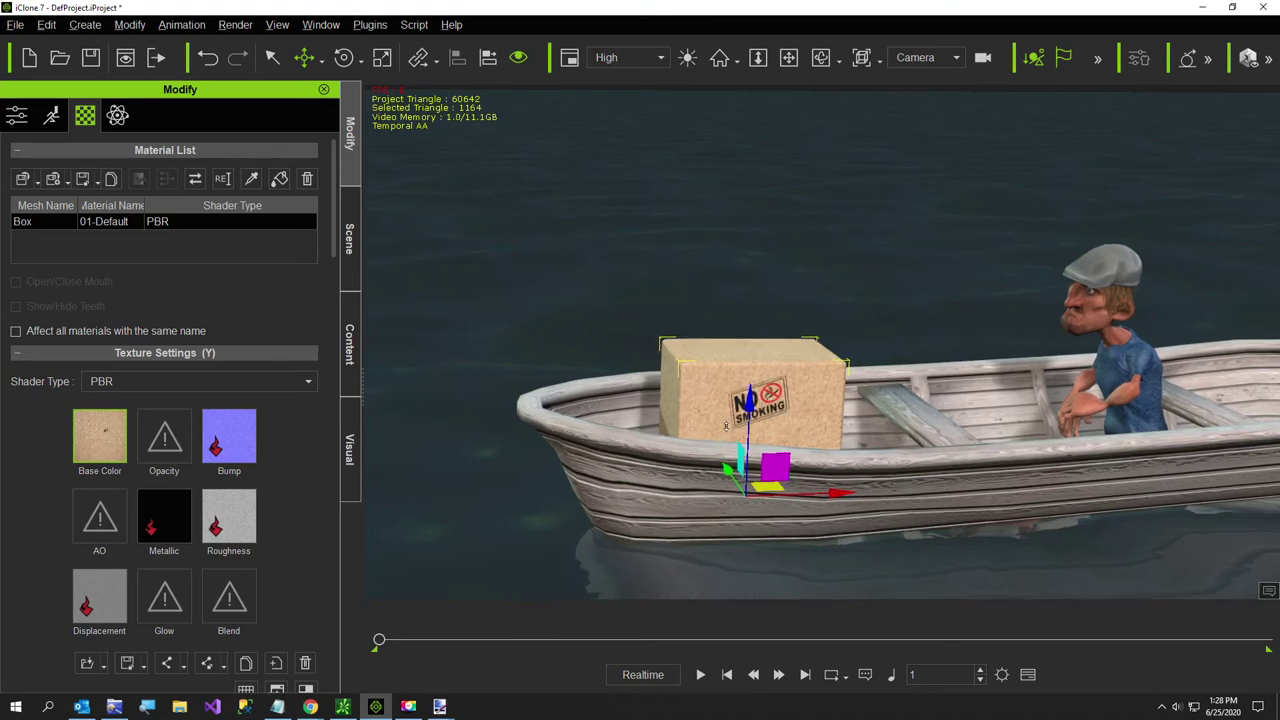
scroll(724, 424, up, 5)
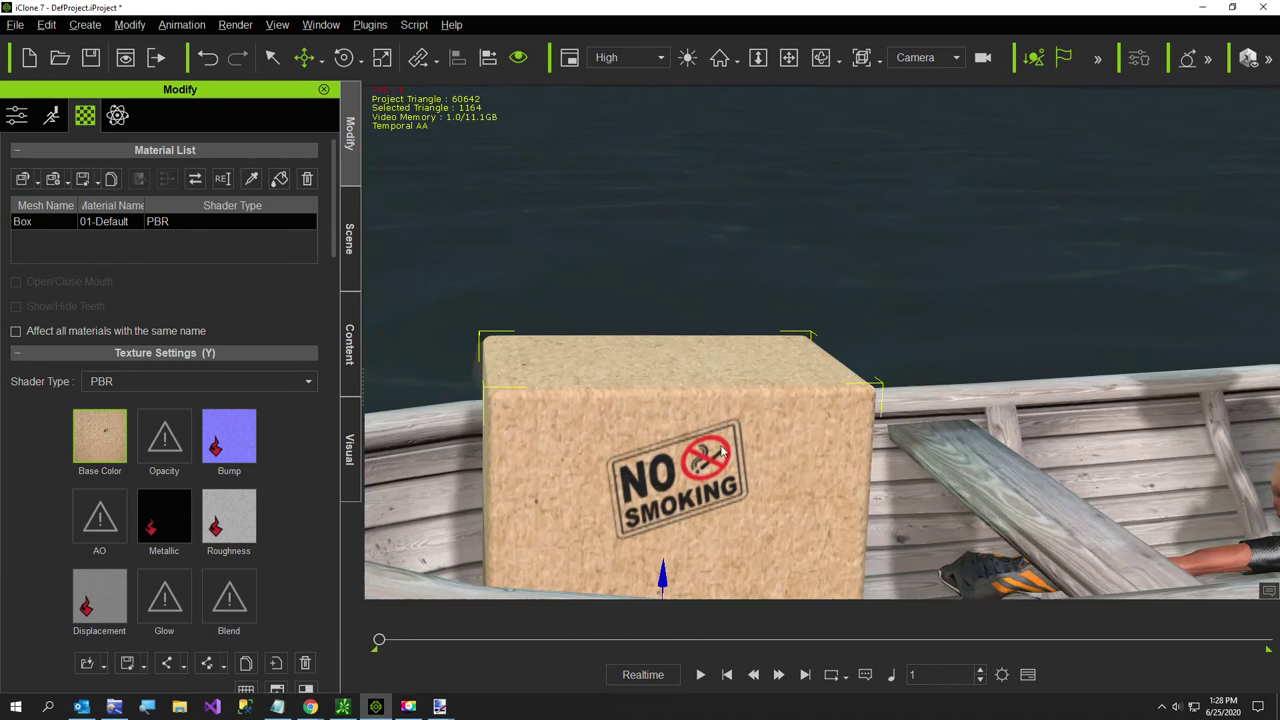
scroll(727, 418, up, 2)
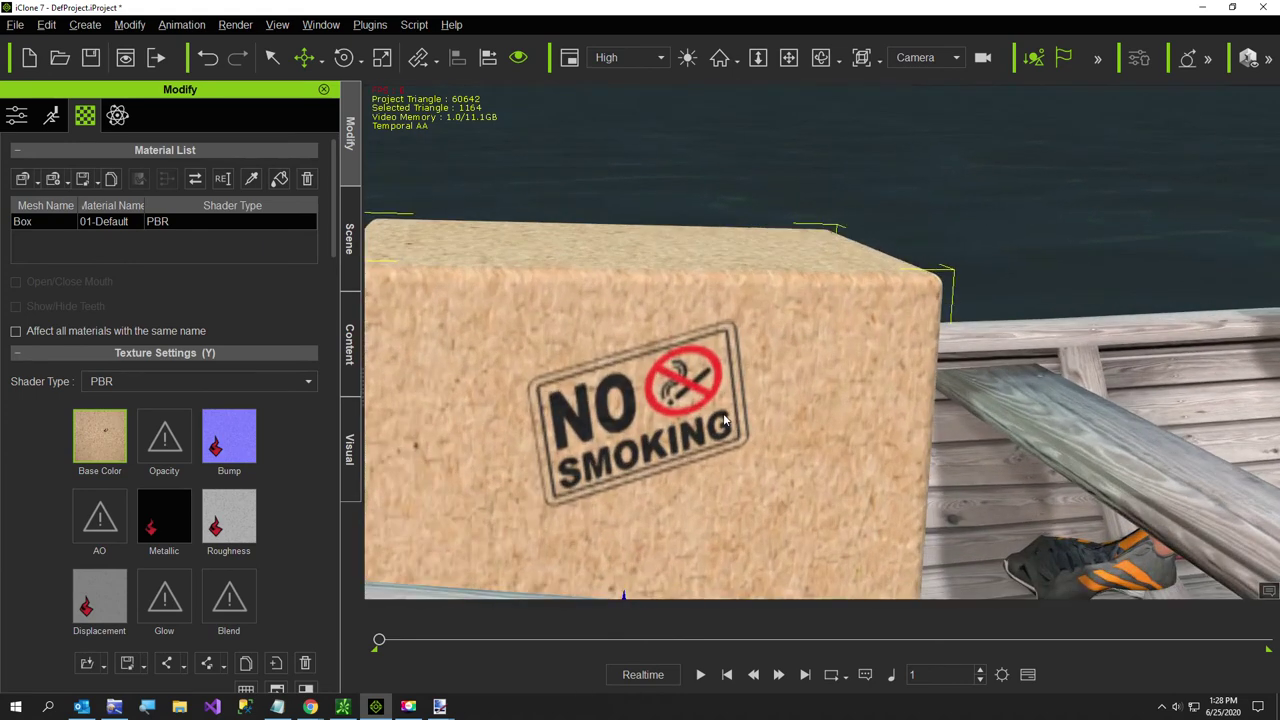
middle_drag(730, 466, 612, 543)
right_drag(612, 543, 575, 505)
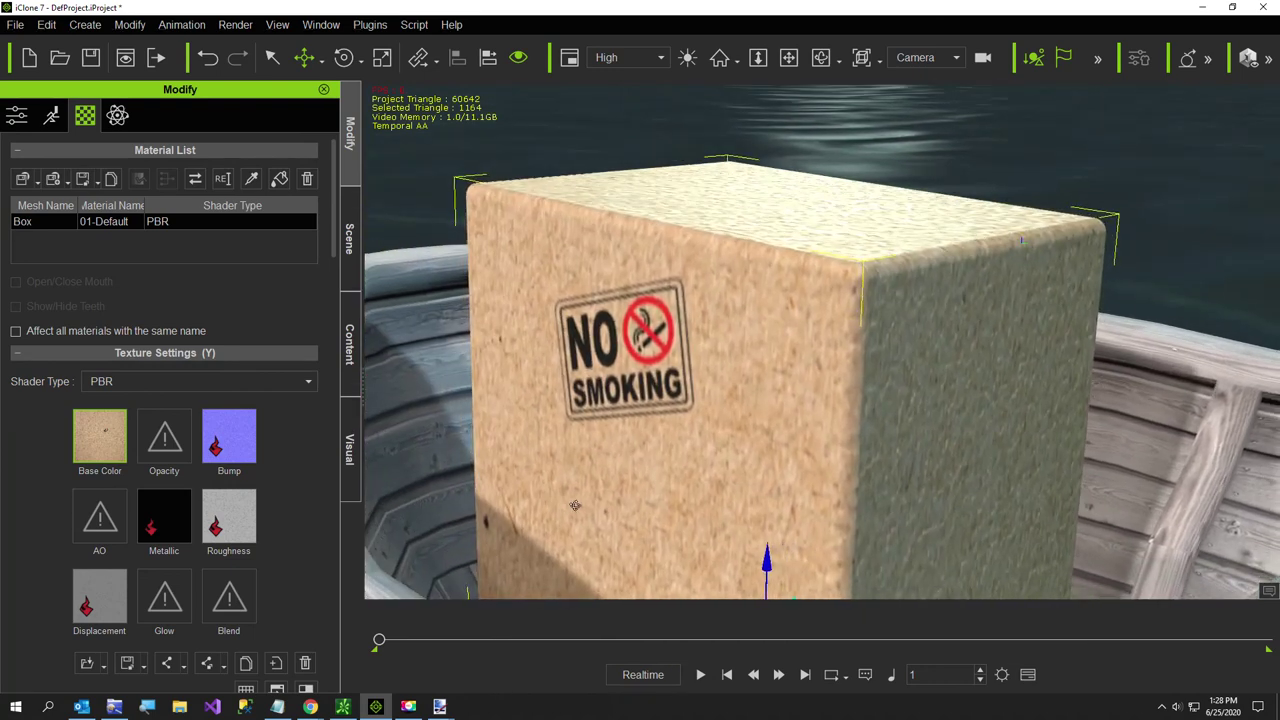